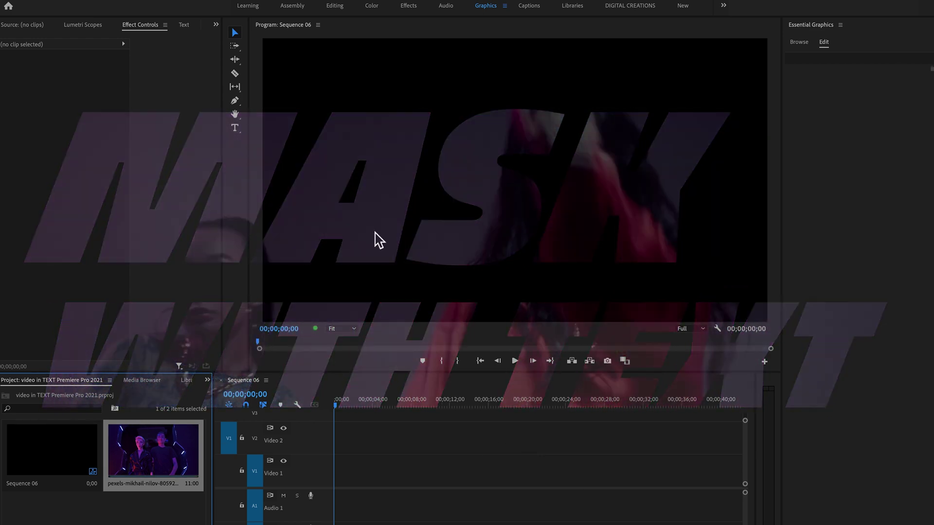
Add a two-line text title reading TRACK and MATTE in the upper part of the program frame
{"action": "left_click", "coordinate": [236, 129]}
{"action": "left_click", "coordinate": [326, 78]}
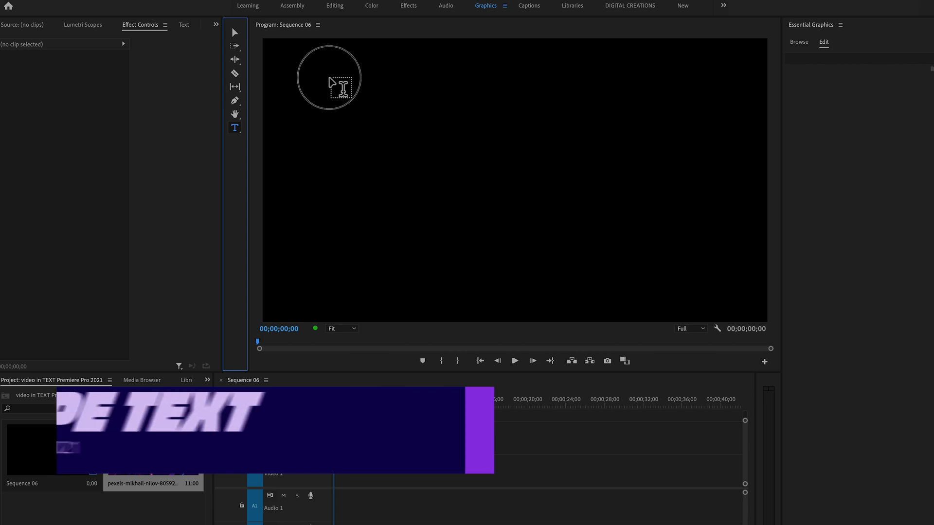
{"action": "type", "text": "TRACK"}
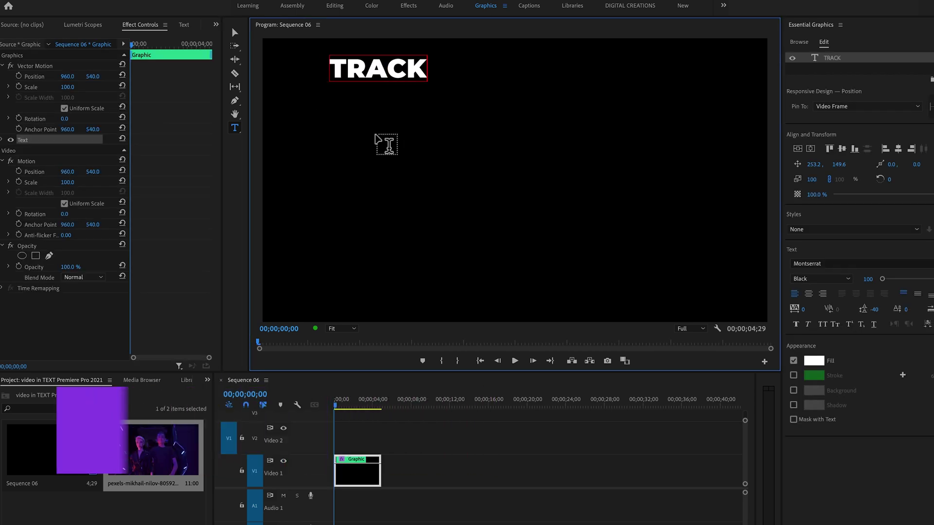
{"action": "key", "text": "Return"}
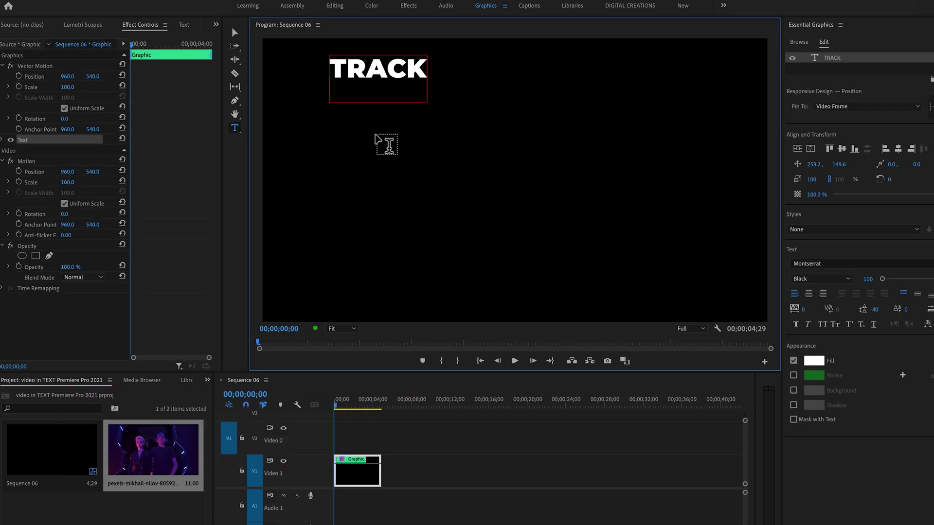
{"action": "type", "text": "MATTE"}
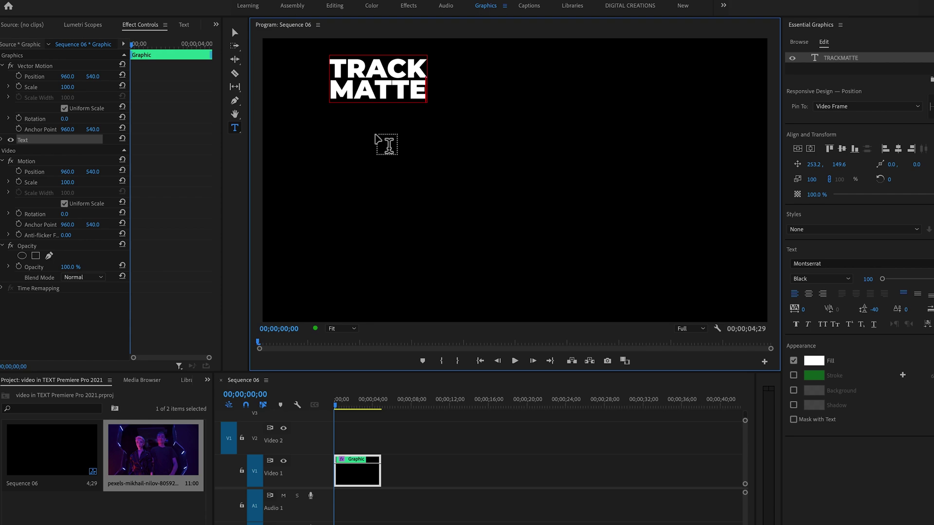
Enlarge the TRACK MATTE title to about 456% and place it near the middle of the frame
{"action": "left_click", "coordinate": [235, 32]}
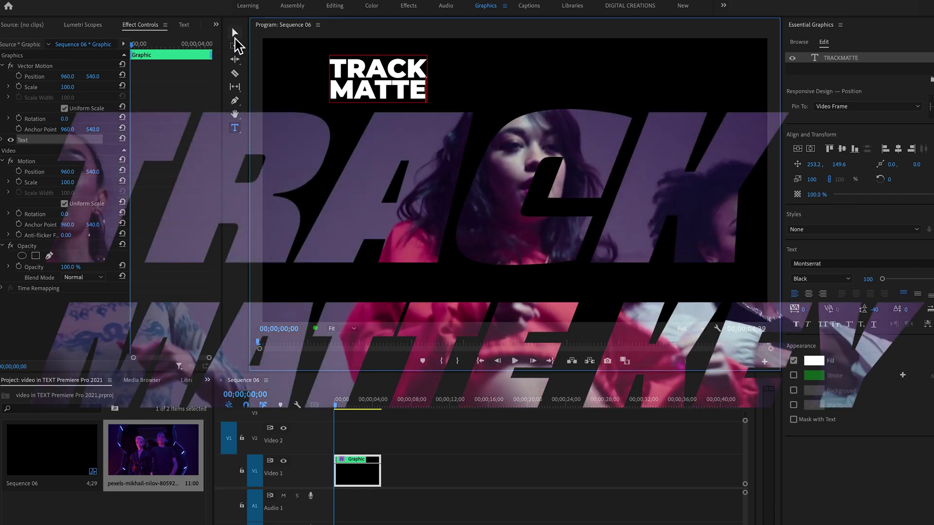
{"action": "left_click_drag", "start_coordinate": [428, 104], "coordinate": [477, 116]}
{"action": "left_click_drag", "start_coordinate": [433, 88], "coordinate": [772, 16]}
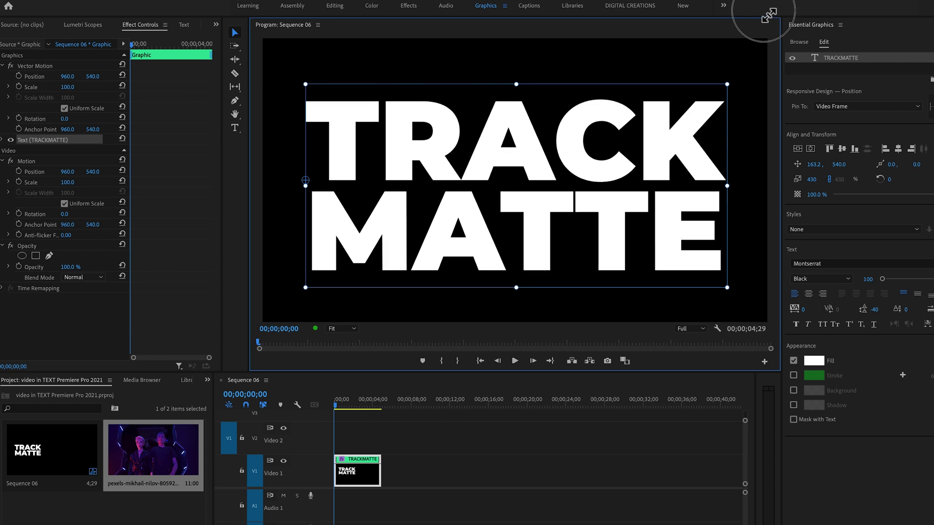
{"action": "left_click_drag", "start_coordinate": [311, 85], "coordinate": [302, 77]}
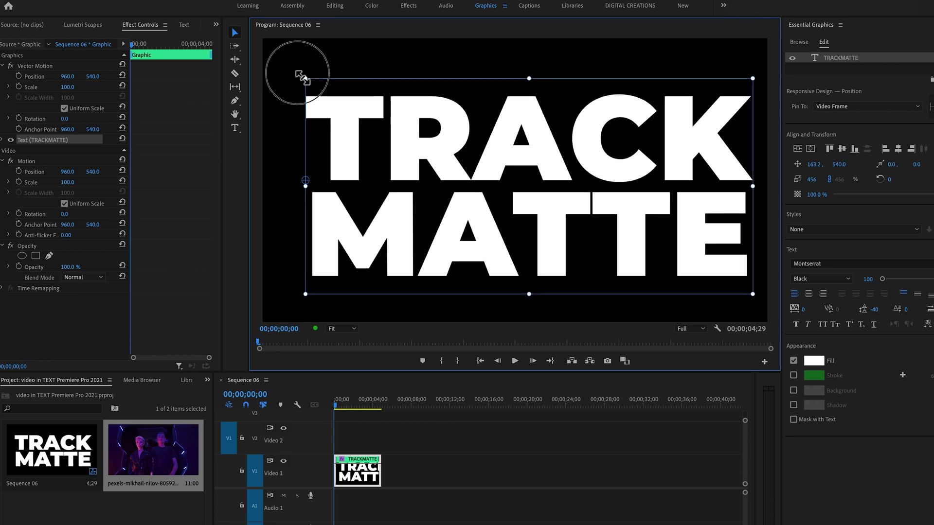
{"action": "left_click", "coordinate": [427, 156]}
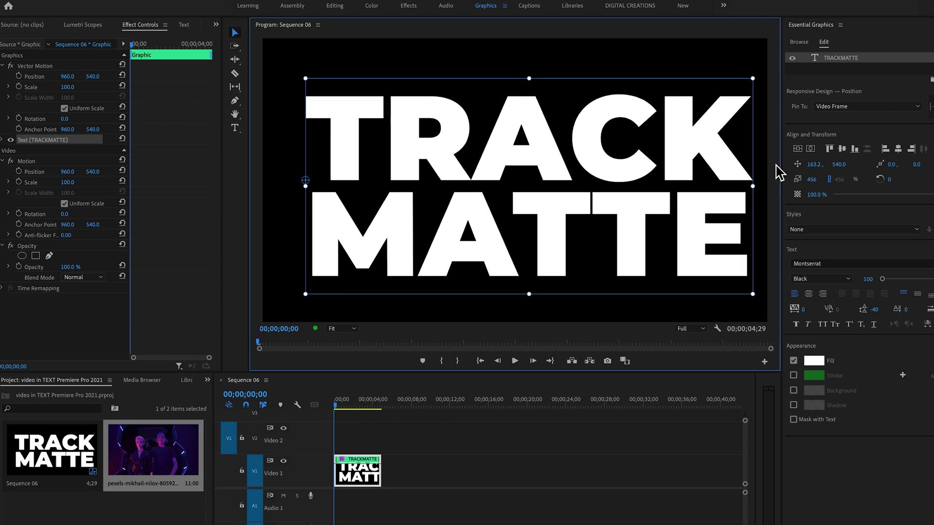
Enlarge the title slightly to about 478% and center it horizontally and vertically in the frame
{"action": "left_click", "coordinate": [811, 149]}
{"action": "mouse_move", "coordinate": [645, 144]}
{"action": "left_mouse_down"}
{"action": "mouse_move", "coordinate": [658, 151]}
{"action": "mouse_move", "coordinate": [658, 139]}
{"action": "left_mouse_up"}
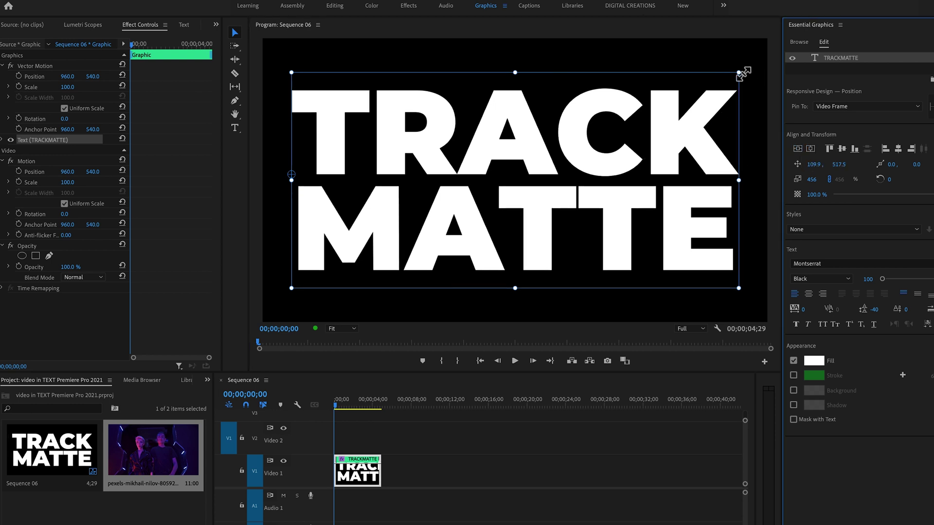
{"action": "left_click", "coordinate": [740, 72]}
{"action": "left_click_drag", "start_coordinate": [741, 72], "coordinate": [753, 68]}
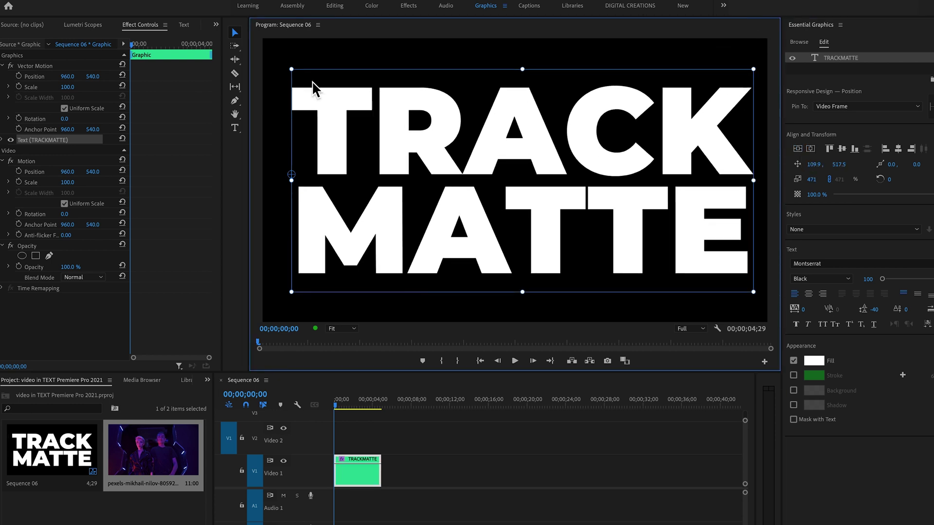
{"action": "left_click", "coordinate": [288, 71]}
{"action": "left_click_drag", "start_coordinate": [291, 72], "coordinate": [288, 69]}
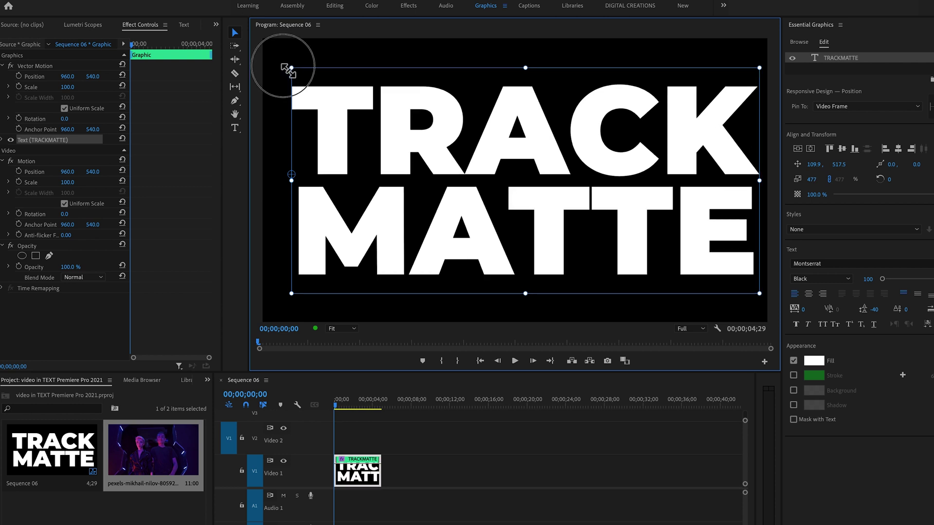
{"action": "left_click", "coordinate": [797, 148]}
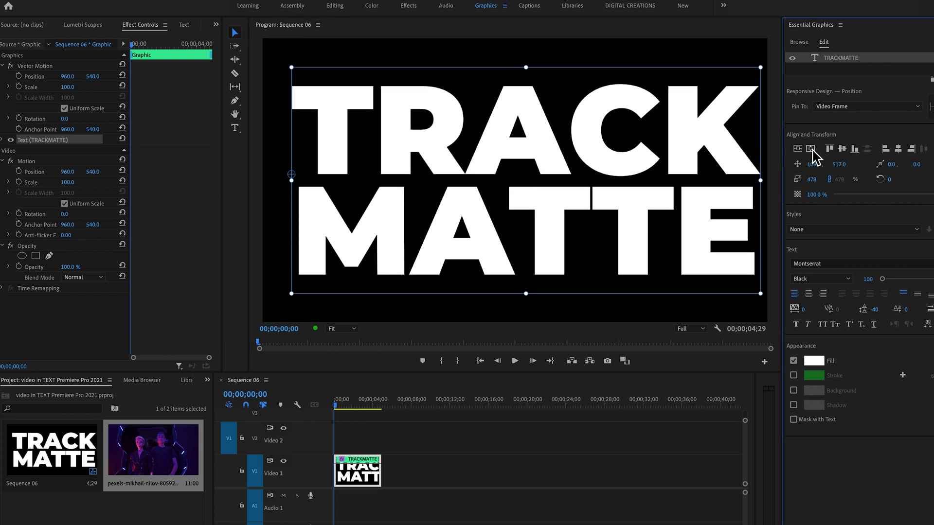
{"action": "left_click", "coordinate": [810, 149]}
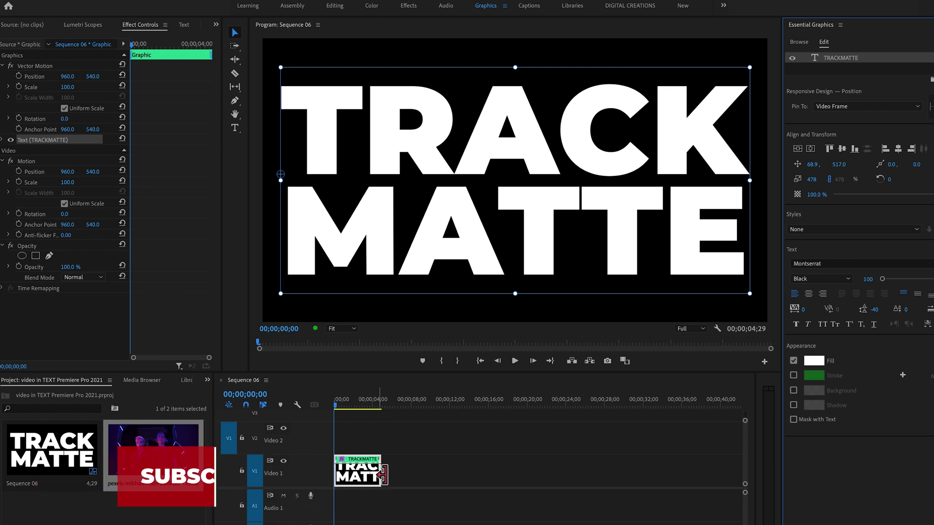
Extend the title clip to a duration of 00;00;10;04 and move it up to Video 2
{"action": "left_click", "coordinate": [397, 470]}
{"action": "left_click_drag", "start_coordinate": [397, 471], "coordinate": [447, 471]}
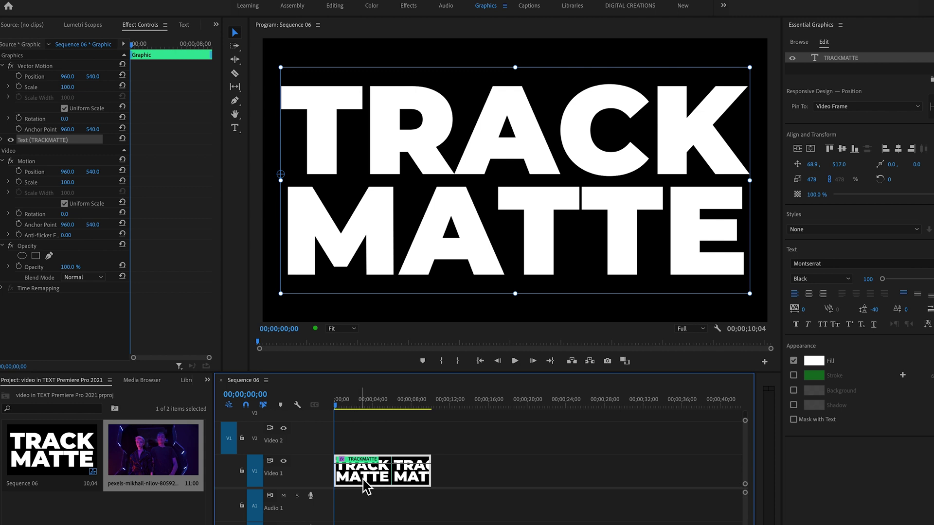
{"action": "left_click_drag", "start_coordinate": [365, 468], "coordinate": [359, 450]}
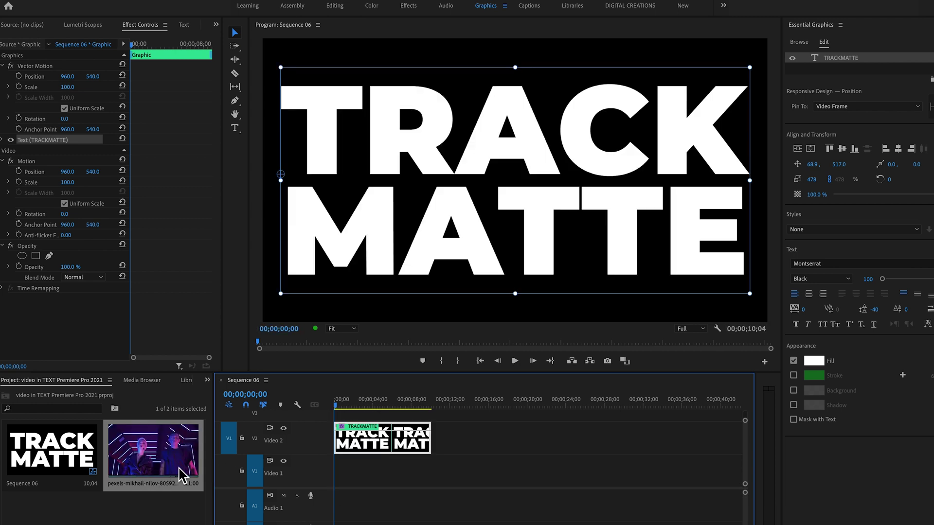
Place the Pexels footage at the start of Video 1 and trim its end to match the title clip
{"action": "left_click_drag", "start_coordinate": [182, 476], "coordinate": [334, 475]}
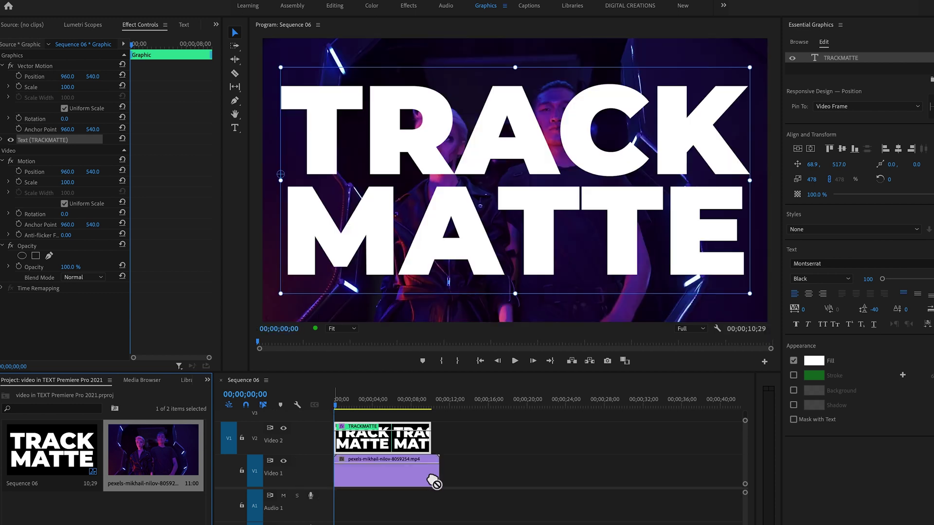
{"action": "left_click_drag", "start_coordinate": [437, 471], "coordinate": [433, 473]}
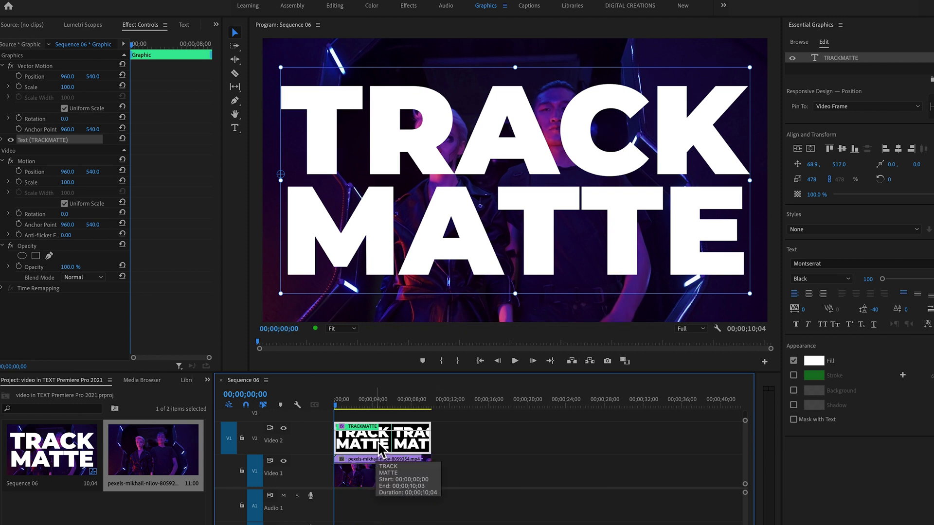
Find the Track Matte Key effect and apply it to the footage clip on Video 1
{"action": "left_click", "coordinate": [363, 488]}
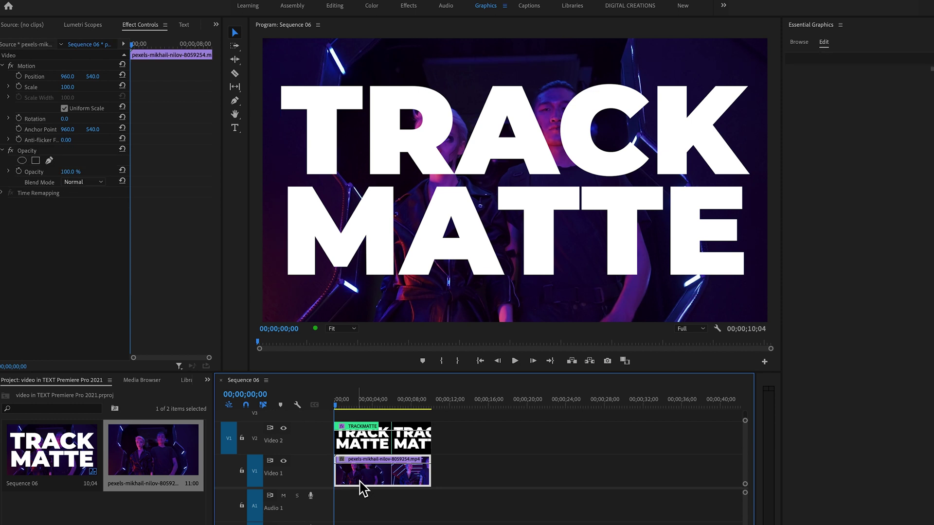
{"action": "left_click", "coordinate": [207, 382]}
{"action": "left_click", "coordinate": [221, 441]}
{"action": "left_click", "coordinate": [69, 398]}
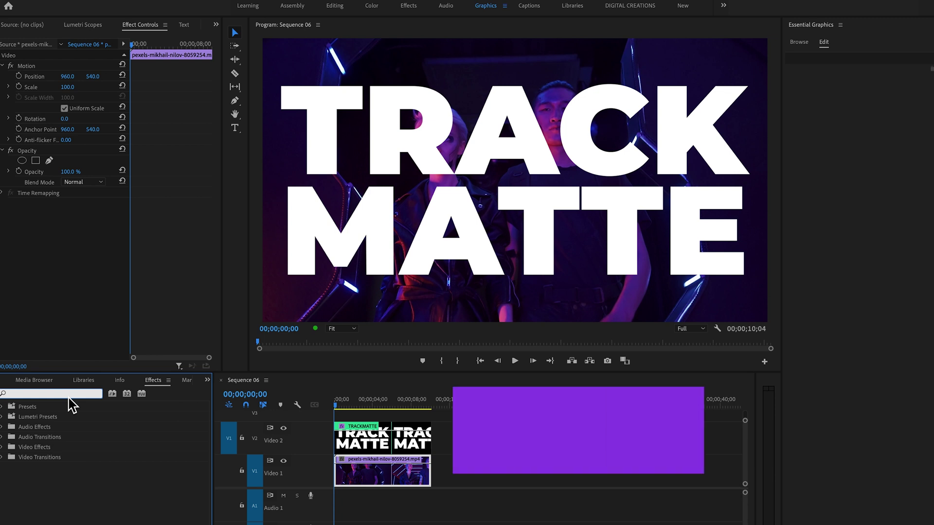
{"action": "type", "text": "TRACK M"}
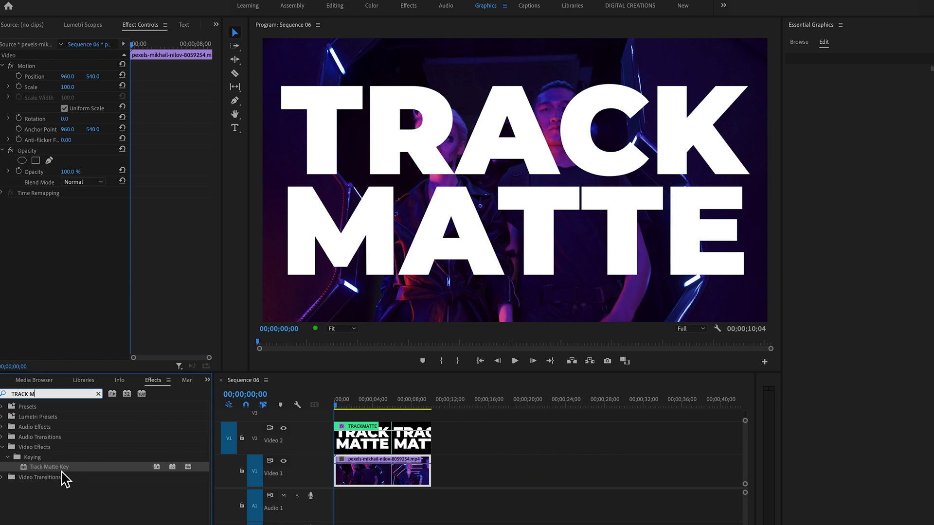
{"action": "left_click_drag", "start_coordinate": [59, 468], "coordinate": [347, 470]}
{"action": "left_click", "coordinate": [360, 479]}
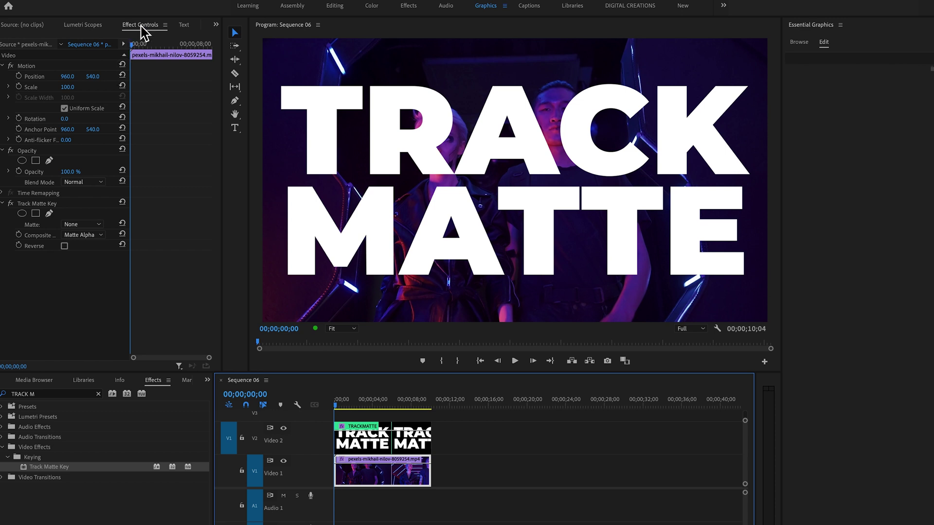
Set the Track Matte Key's matte to Video 2 on the footage clip
{"action": "left_click", "coordinate": [41, 208]}
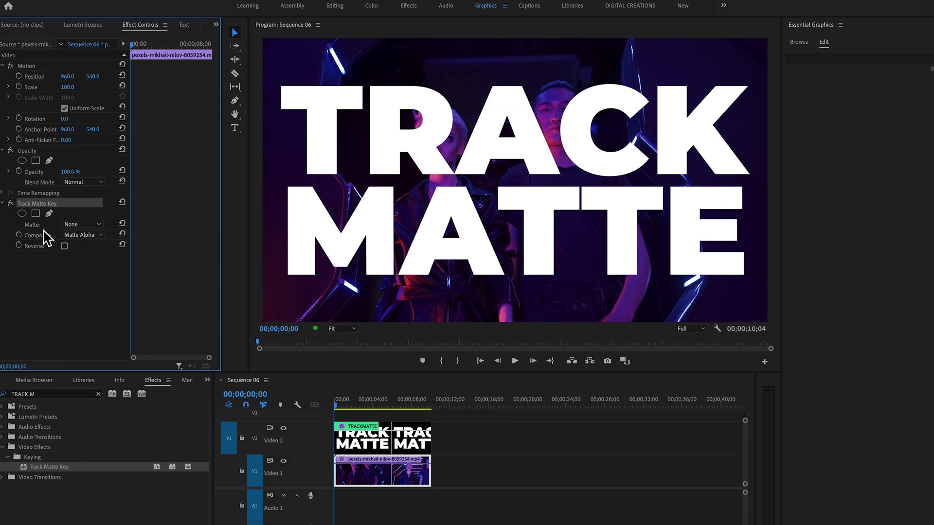
{"action": "left_click", "coordinate": [95, 225]}
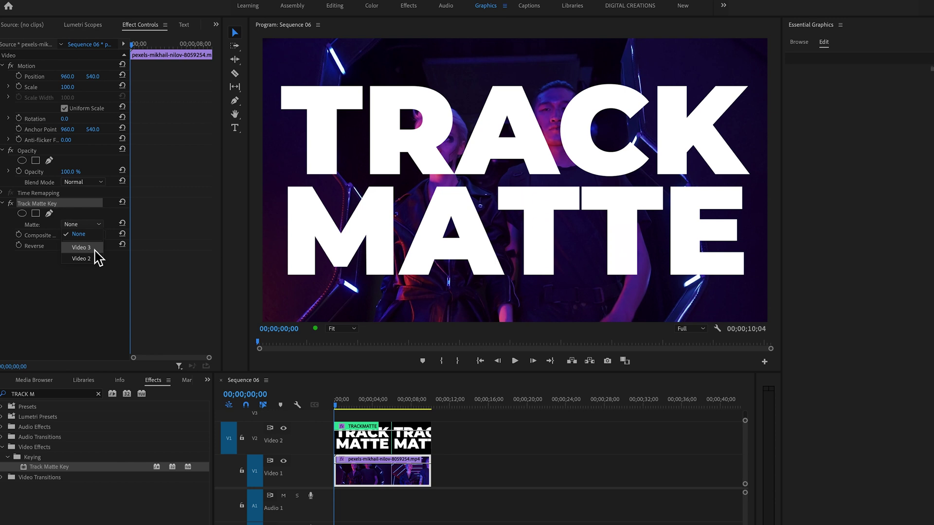
{"action": "left_click", "coordinate": [90, 260]}
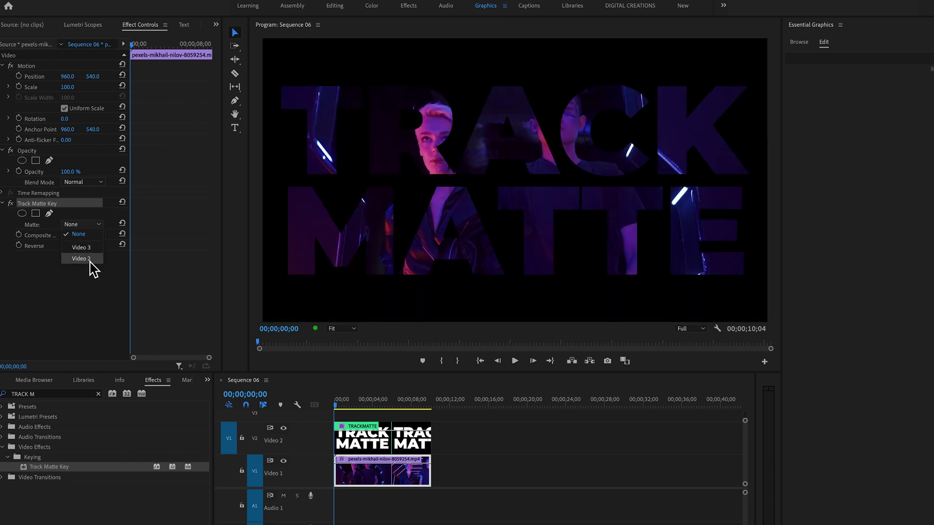
Render the sequence, preview the video-filled title full screen, and return the playhead to the start
{"action": "left_click", "coordinate": [362, 445]}
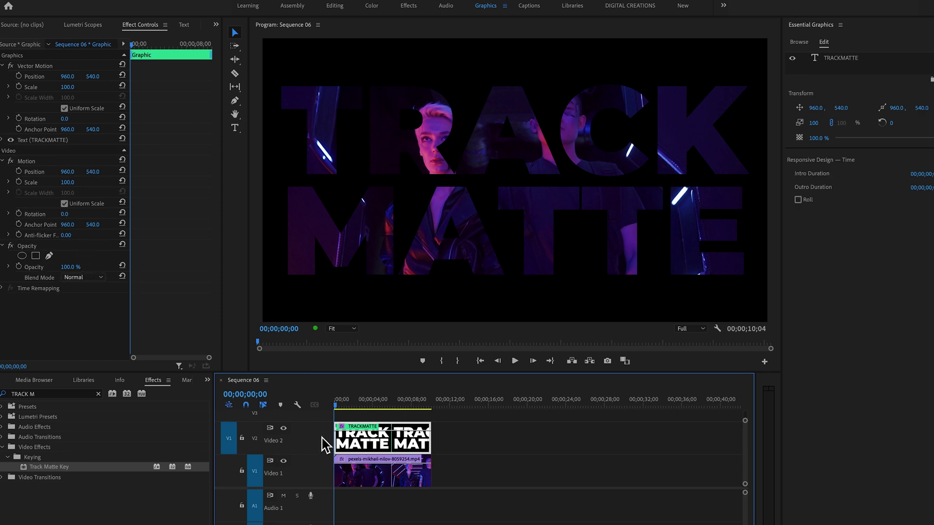
{"action": "key", "text": "Return"}
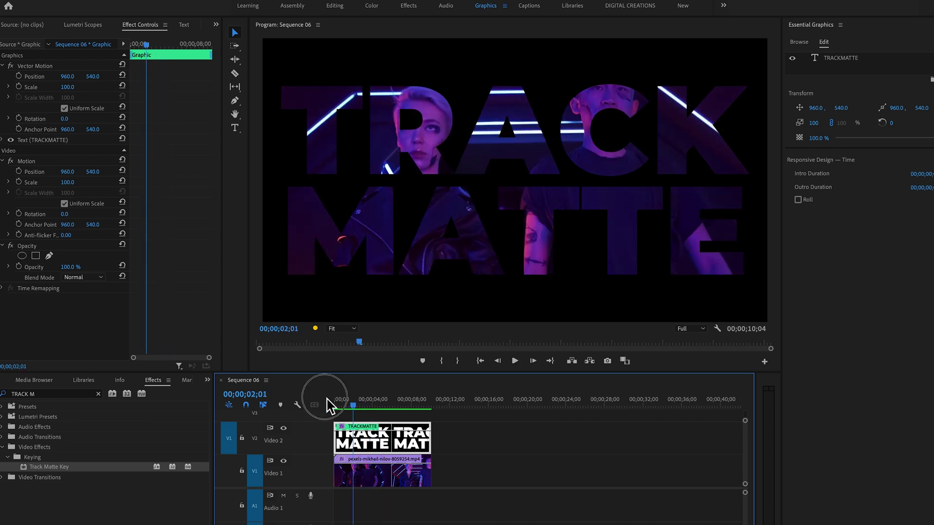
{"action": "left_click", "coordinate": [339, 406]}
{"action": "key", "text": "ctrl+grave"}
{"action": "key", "text": "space"}
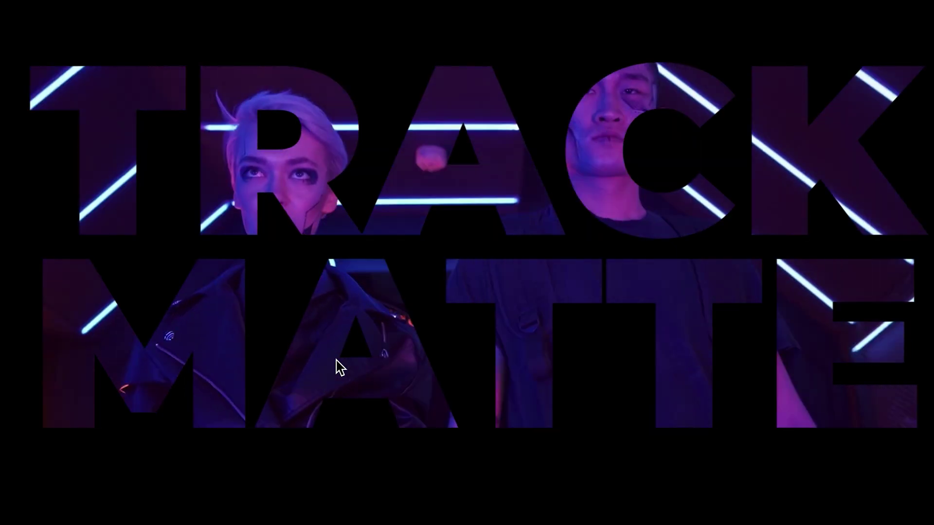
{"action": "key", "text": "ctrl+grave"}
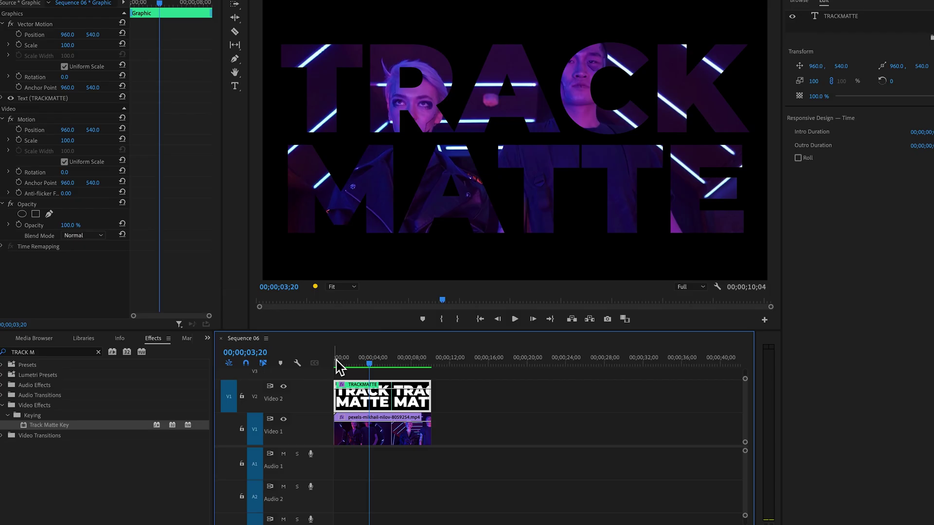
{"action": "left_click", "coordinate": [354, 363]}
{"action": "key", "text": "Home"}
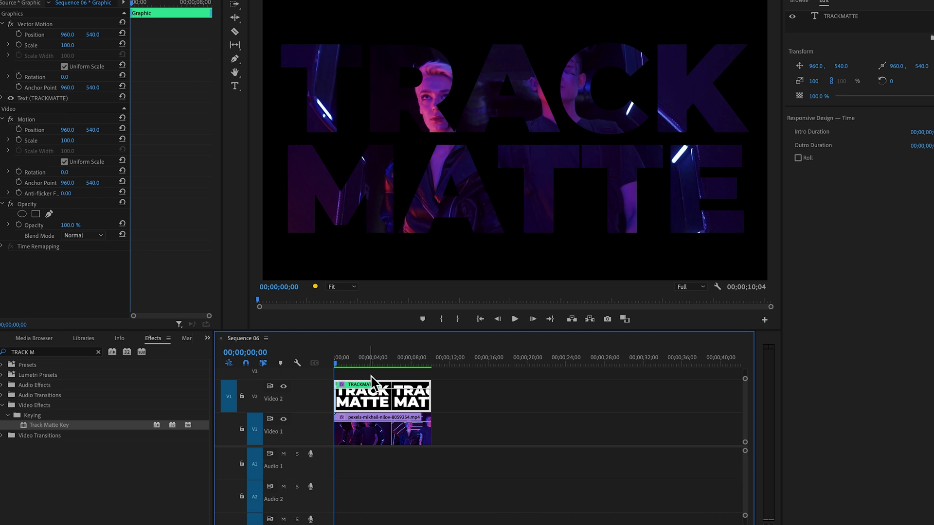
Move the title and footage clips together up one track, leaving Video 1 empty, and show the project items
{"action": "left_click_drag", "start_coordinate": [361, 375], "coordinate": [450, 460]}
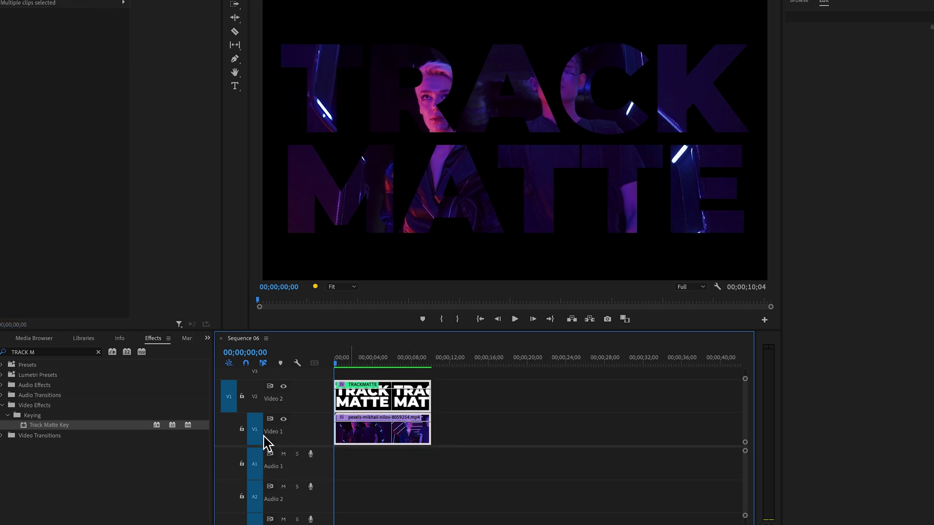
{"action": "left_click", "coordinate": [208, 338]}
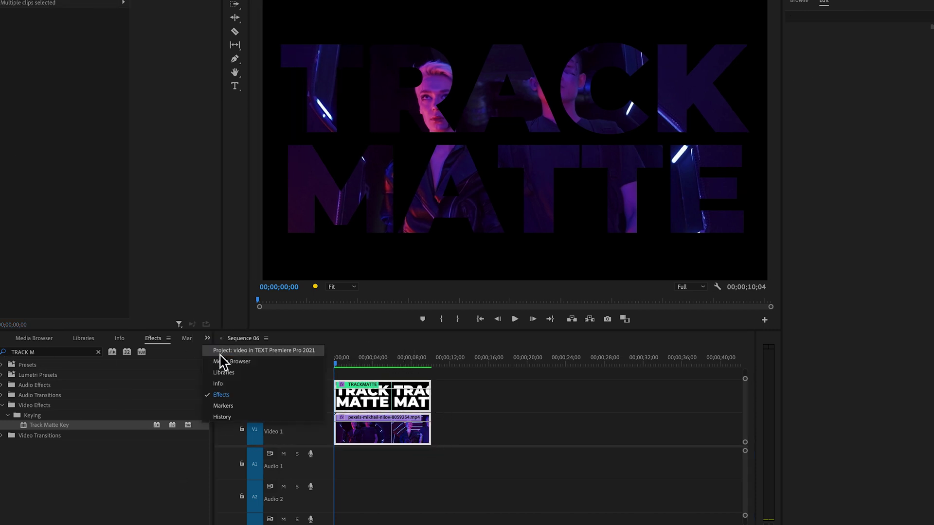
{"action": "left_click", "coordinate": [265, 350]}
{"action": "left_click_drag", "start_coordinate": [383, 443], "coordinate": [386, 414]}
Create a white color matte at 1920 × 1080, 29.97 fps Drop-Frame, named Color Matte
{"action": "left_click", "coordinate": [191, 489]}
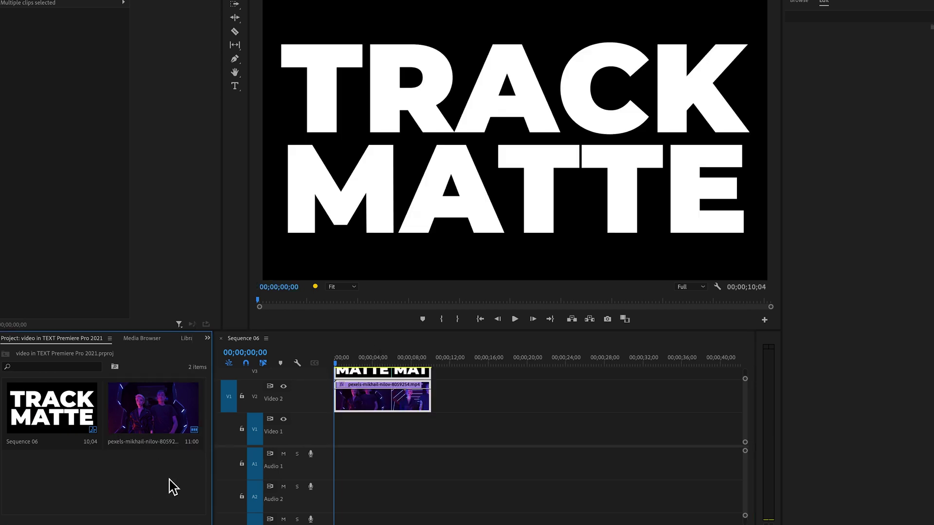
{"action": "left_click", "coordinate": [186, 523]}
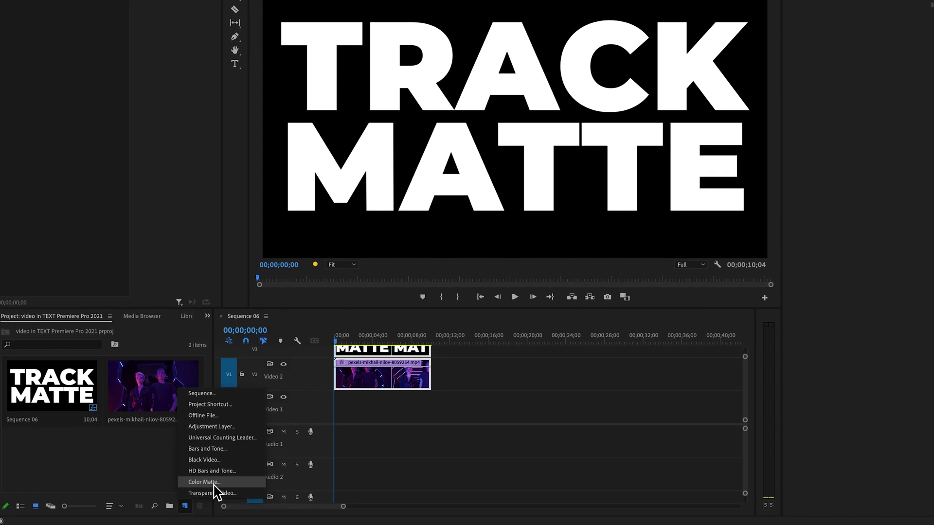
{"action": "left_click", "coordinate": [214, 483]}
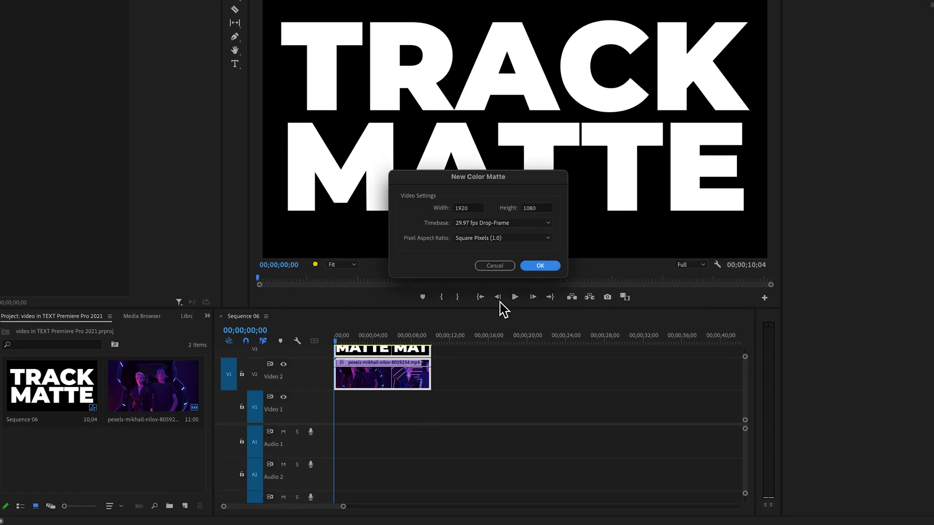
{"action": "left_click", "coordinate": [540, 265]}
{"action": "left_click", "coordinate": [148, 286]}
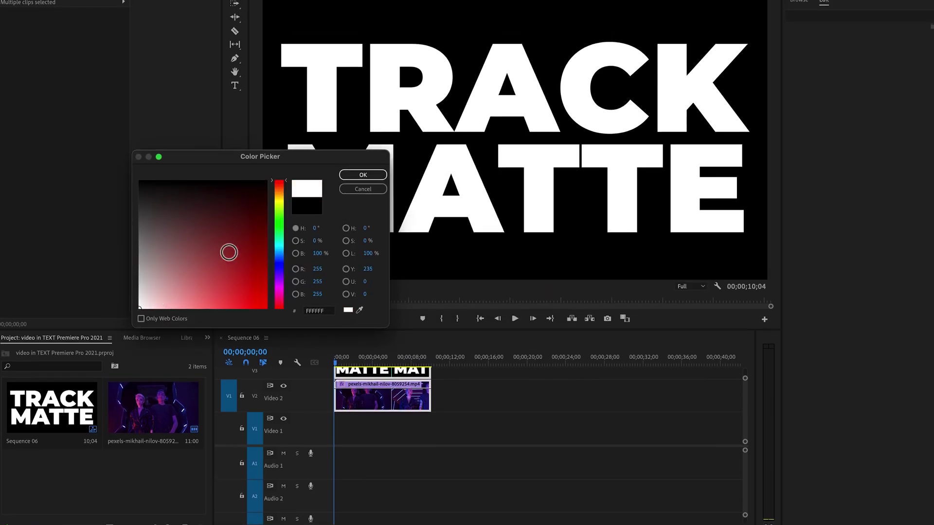
{"action": "left_click", "coordinate": [363, 174]}
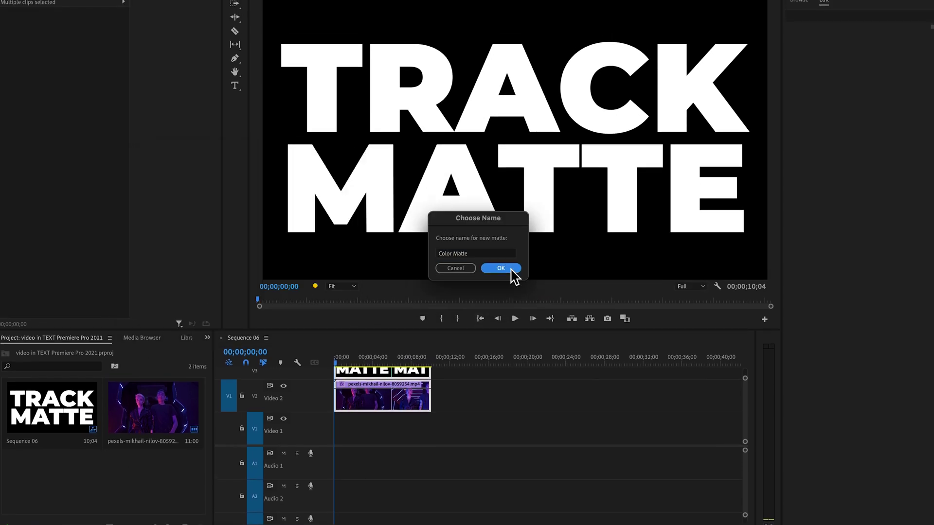
{"action": "left_click", "coordinate": [501, 269]}
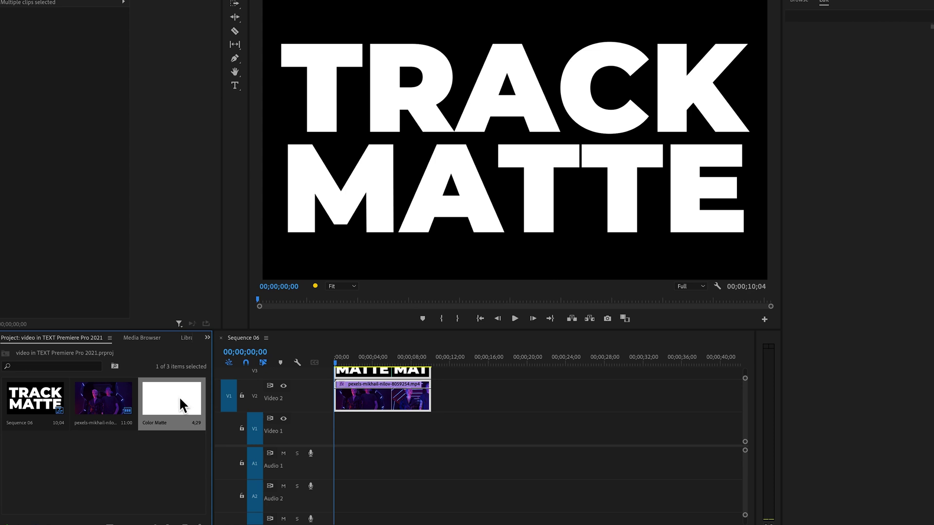
Place the Color Matte at the start of Video 1 and extend it to the end of the clips above
{"action": "left_click_drag", "start_coordinate": [181, 403], "coordinate": [325, 429]}
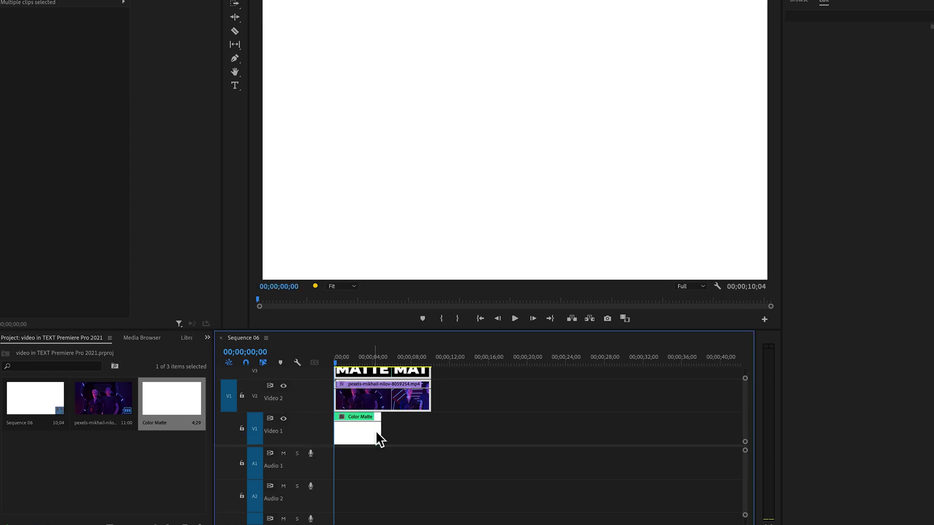
{"action": "left_click_drag", "start_coordinate": [383, 431], "coordinate": [431, 437]}
{"action": "left_click", "coordinate": [374, 362]}
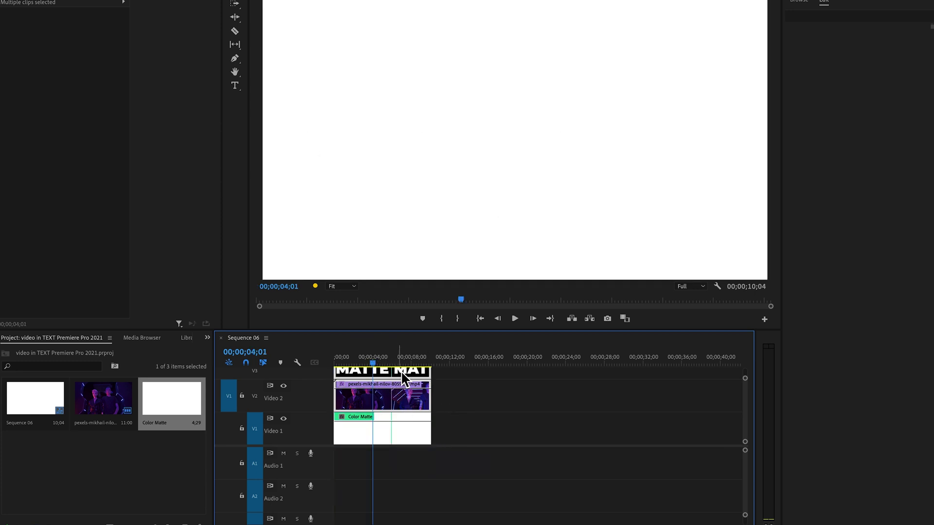
Set the Track Matte Key's matte to Video 3 on the Video 2 footage clip, and render the sequence from the start
{"action": "left_click_drag", "start_coordinate": [398, 331], "coordinate": [393, 279]}
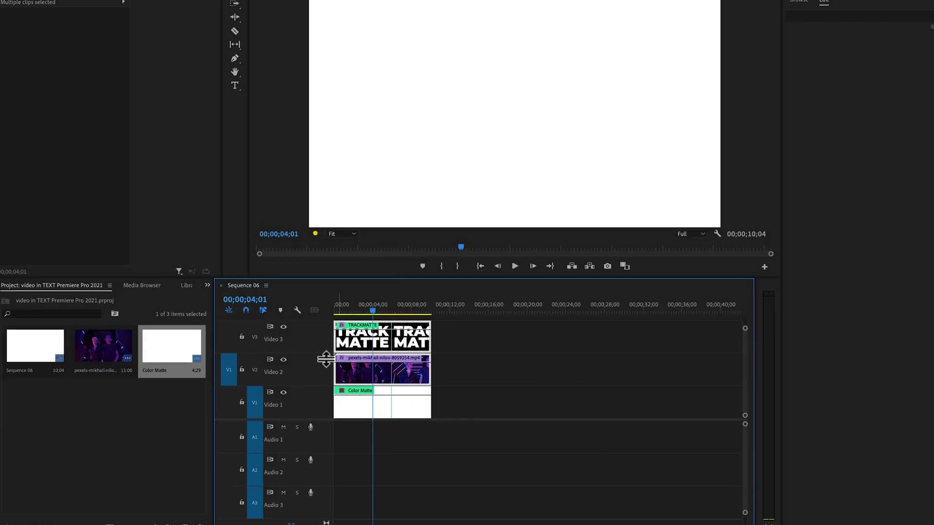
{"action": "left_click", "coordinate": [393, 371]}
{"action": "left_click", "coordinate": [503, 375]}
{"action": "left_click", "coordinate": [402, 373]}
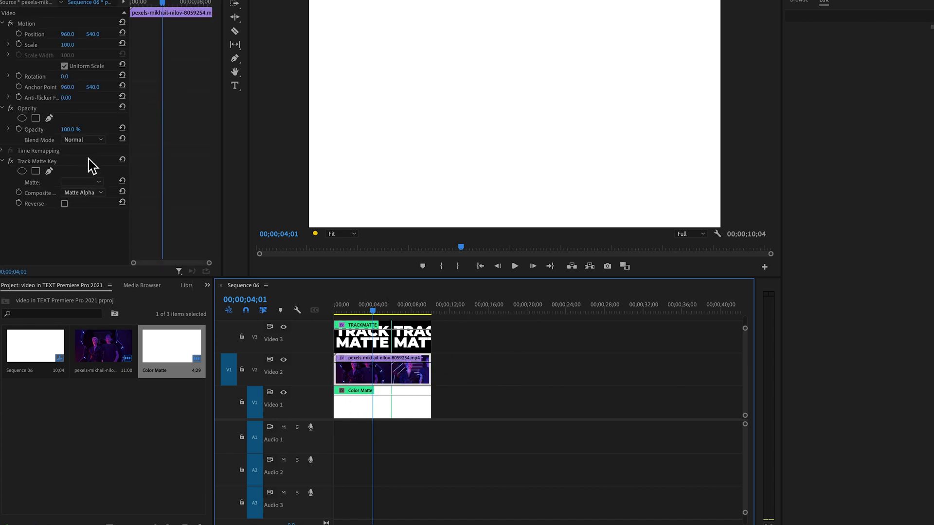
{"action": "left_click", "coordinate": [96, 185]}
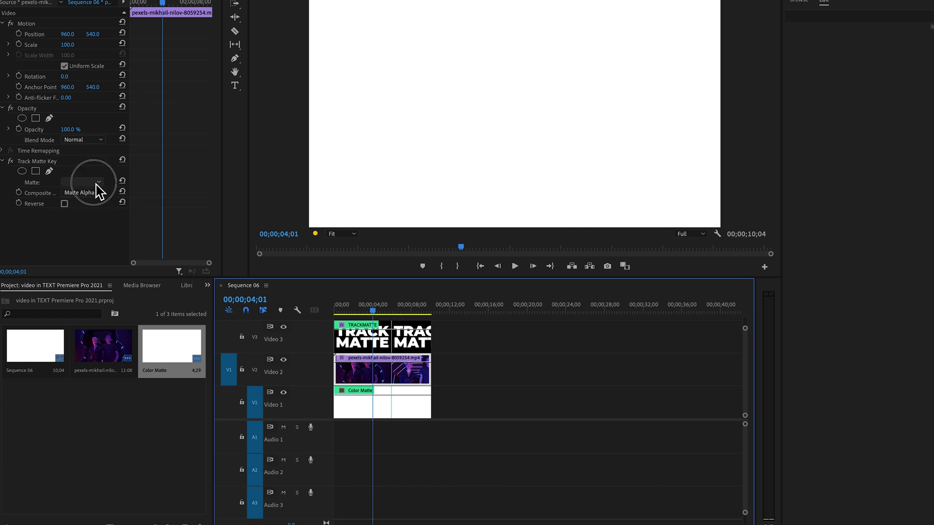
{"action": "left_click", "coordinate": [96, 207]}
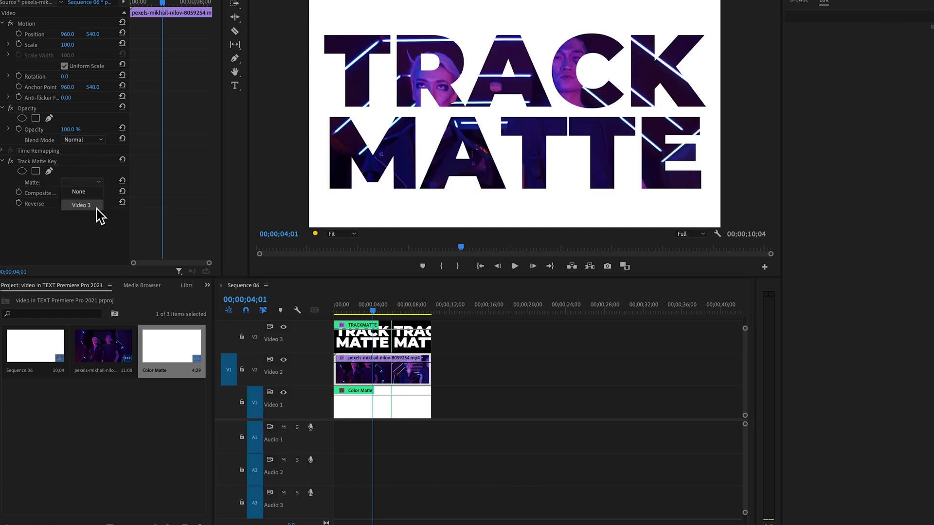
{"action": "left_click", "coordinate": [335, 307]}
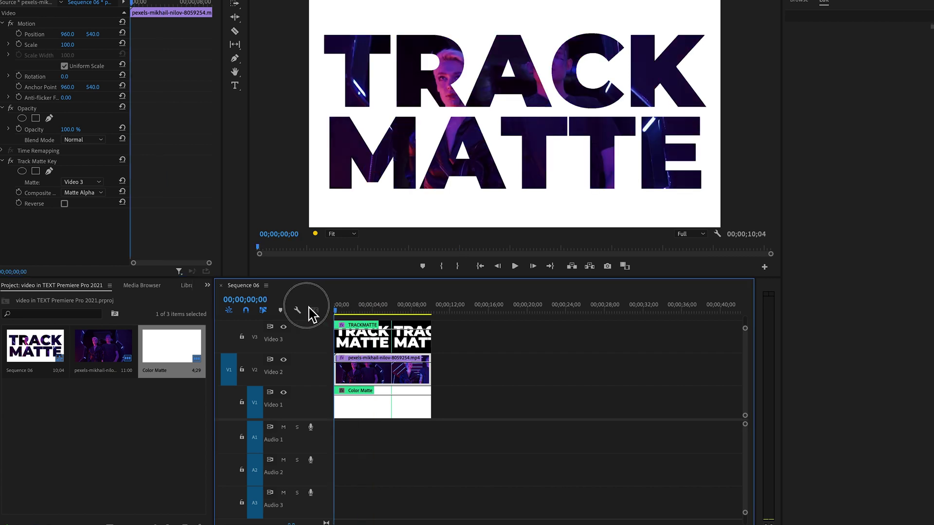
{"action": "key", "text": "Return"}
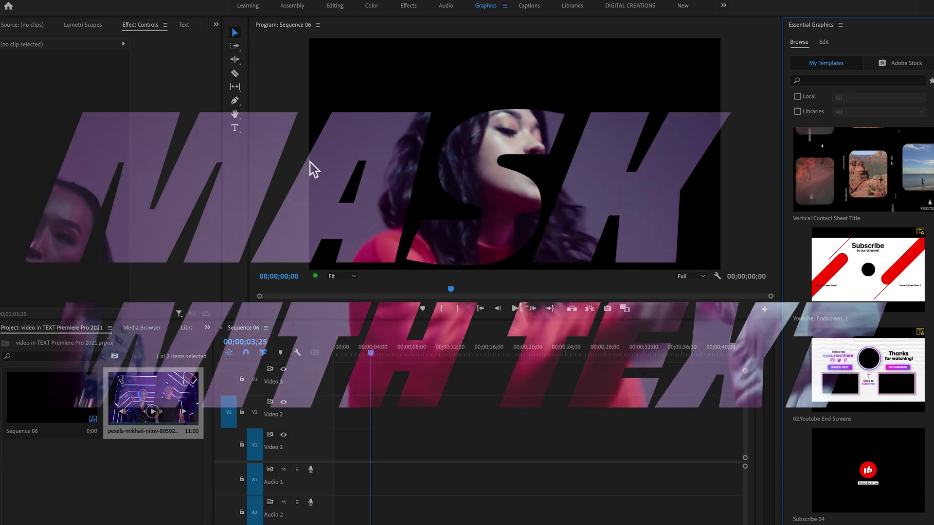
Add a two-line text title reading MASK TEXT in the empty sequence's program frame
{"action": "left_click", "coordinate": [234, 127]}
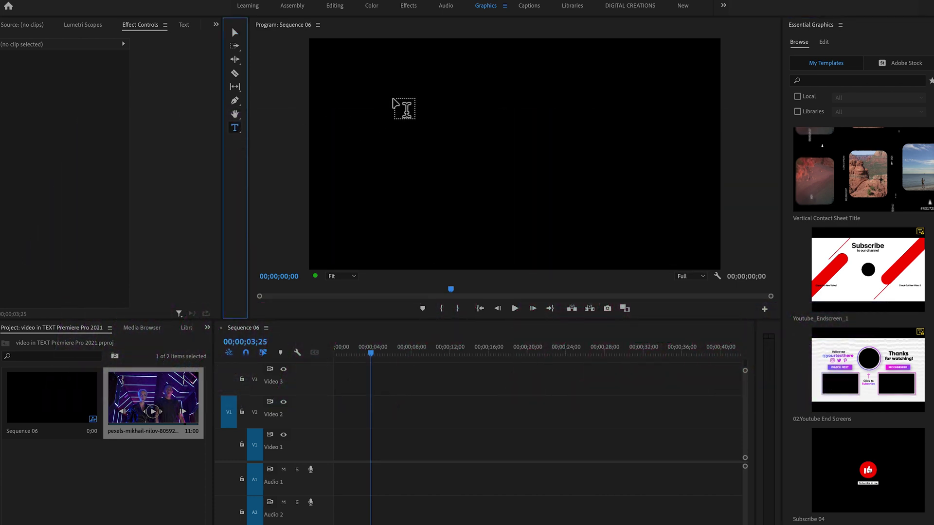
{"action": "left_click", "coordinate": [397, 98]}
{"action": "type", "text": "MASK"}
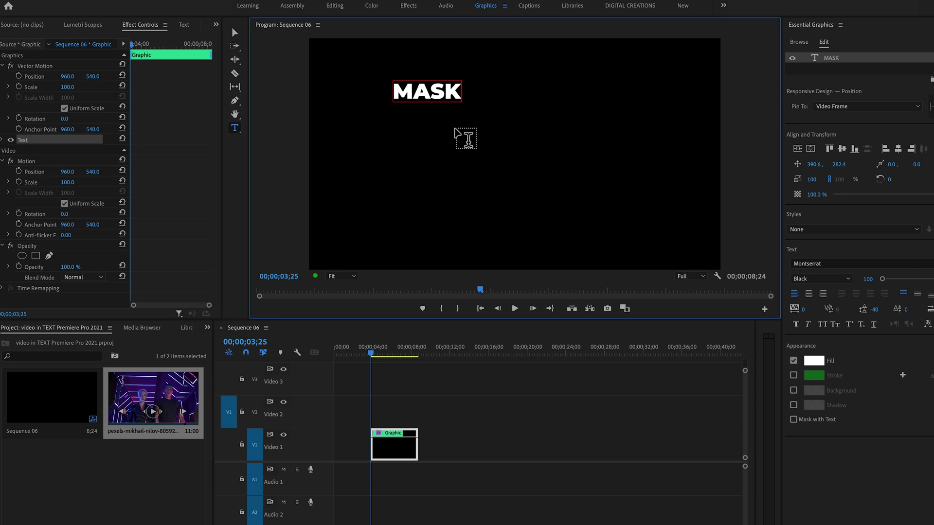
{"action": "key", "text": "Return"}
{"action": "type", "text": "TEXT"}
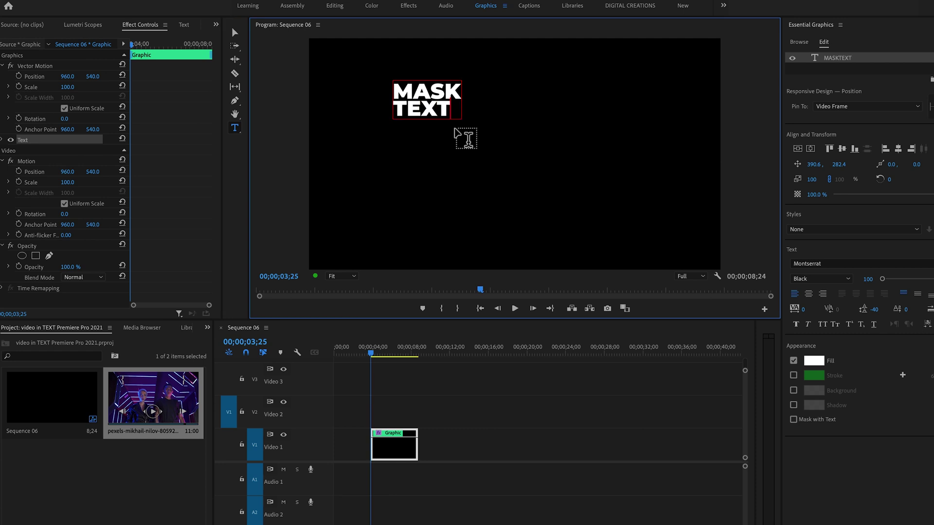
{"action": "left_click", "coordinate": [235, 33]}
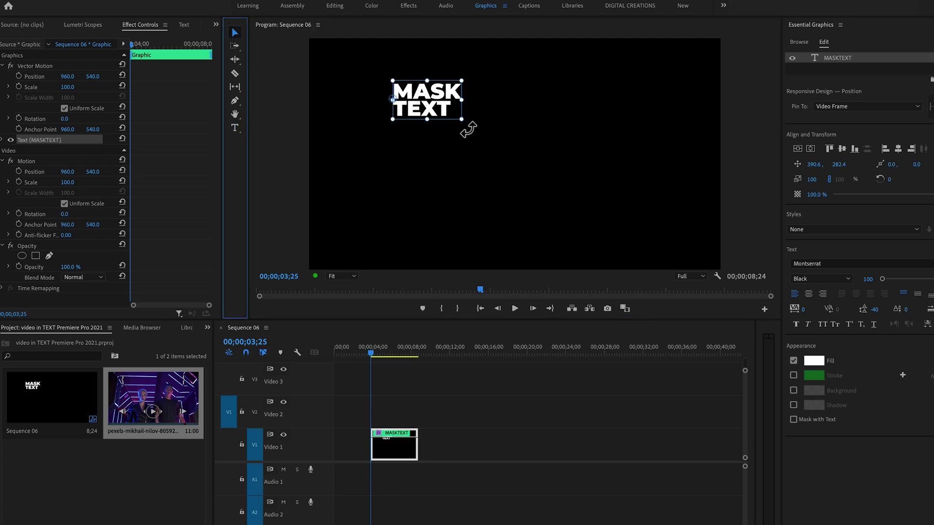
Enlarge the MASK TEXT title to about 544% scale and center it horizontally and vertically in the frame
{"action": "left_click_drag", "start_coordinate": [463, 121], "coordinate": [618, 136]}
{"action": "left_click", "coordinate": [480, 116]}
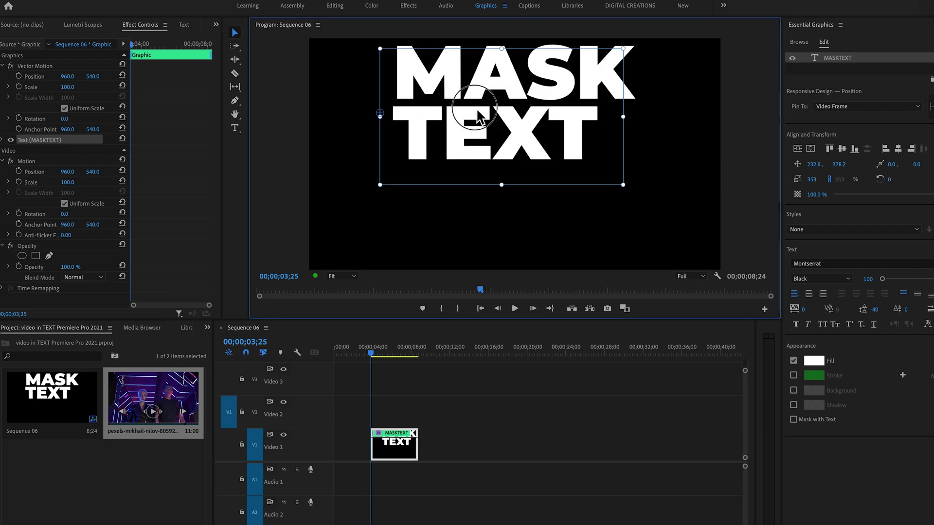
{"action": "left_click_drag", "start_coordinate": [480, 117], "coordinate": [448, 126]}
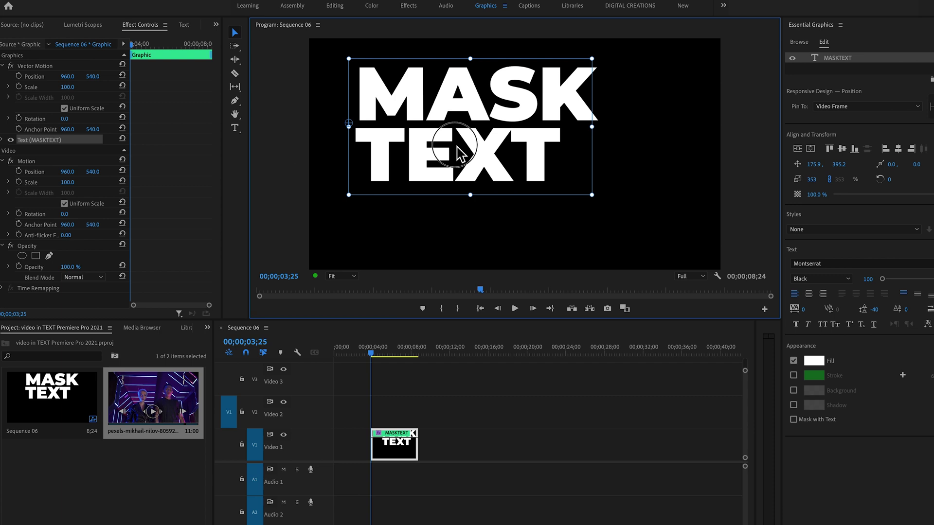
{"action": "left_click_drag", "start_coordinate": [646, 68], "coordinate": [760, 35]}
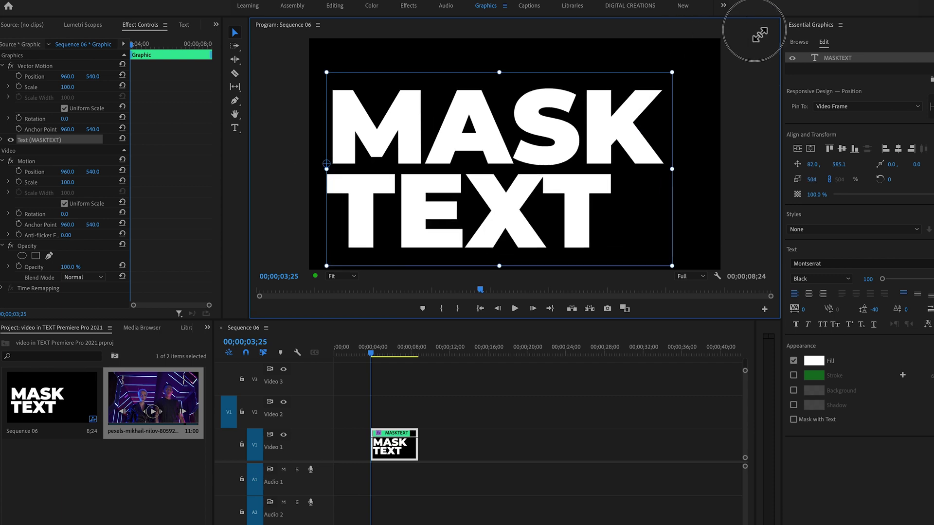
{"action": "left_click", "coordinate": [801, 154]}
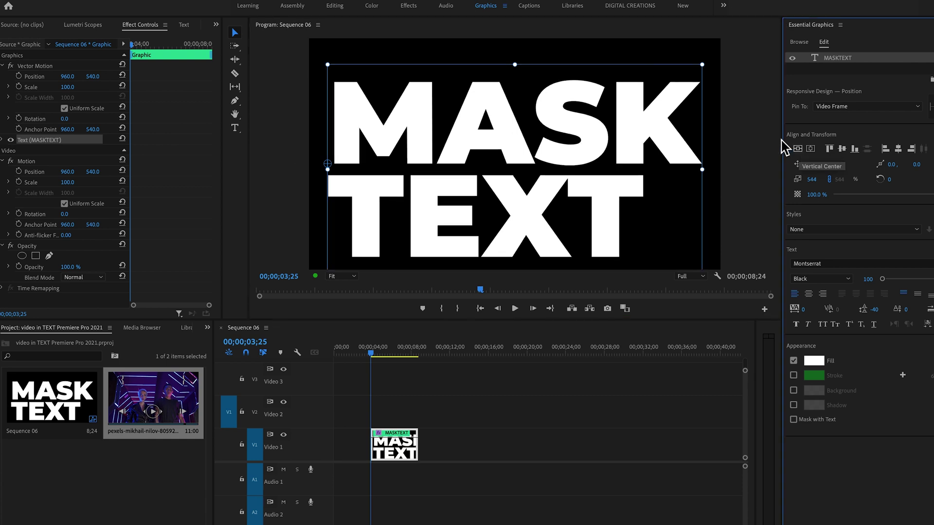
{"action": "left_click", "coordinate": [815, 155]}
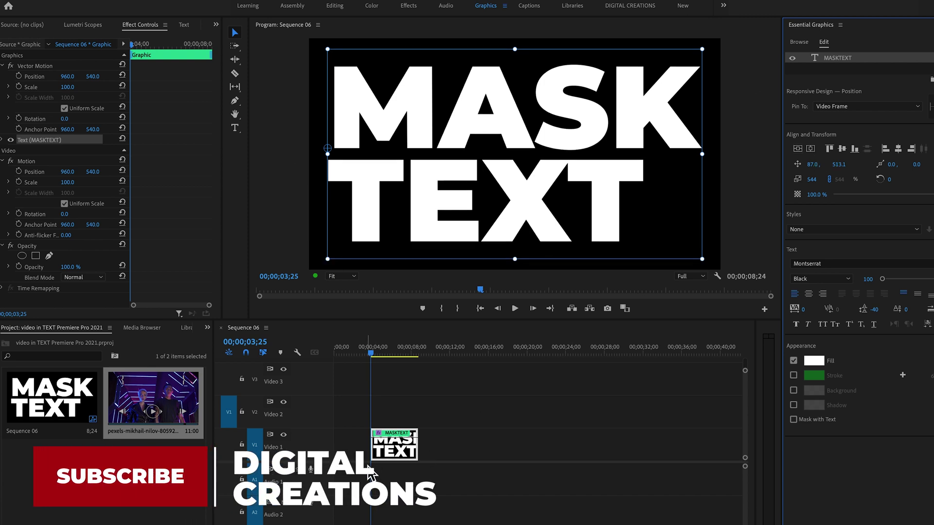
Move the title clip to the sequence start and add the pexels-cottonbro (1) MP4 from Downloads as a graphic layer
{"action": "left_click_drag", "start_coordinate": [384, 450], "coordinate": [338, 447]}
{"action": "left_click", "coordinate": [336, 354]}
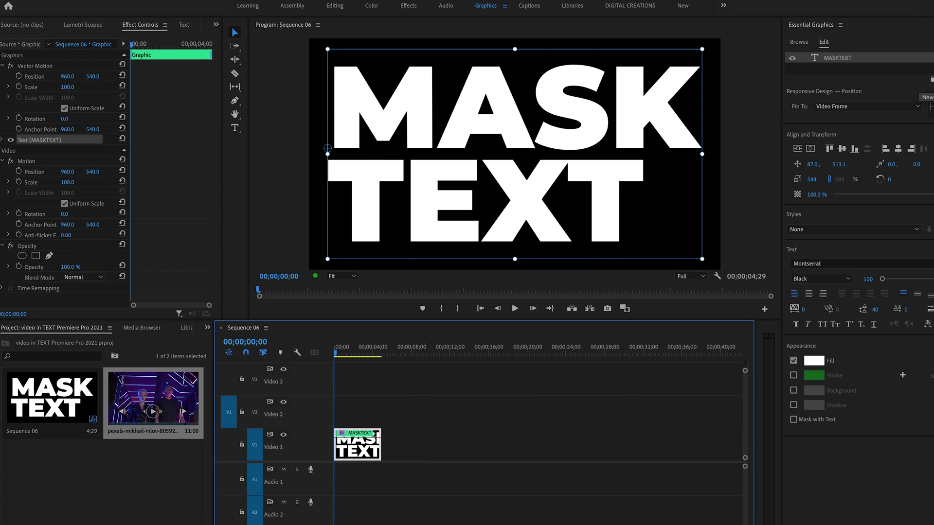
{"action": "left_click", "coordinate": [931, 79]}
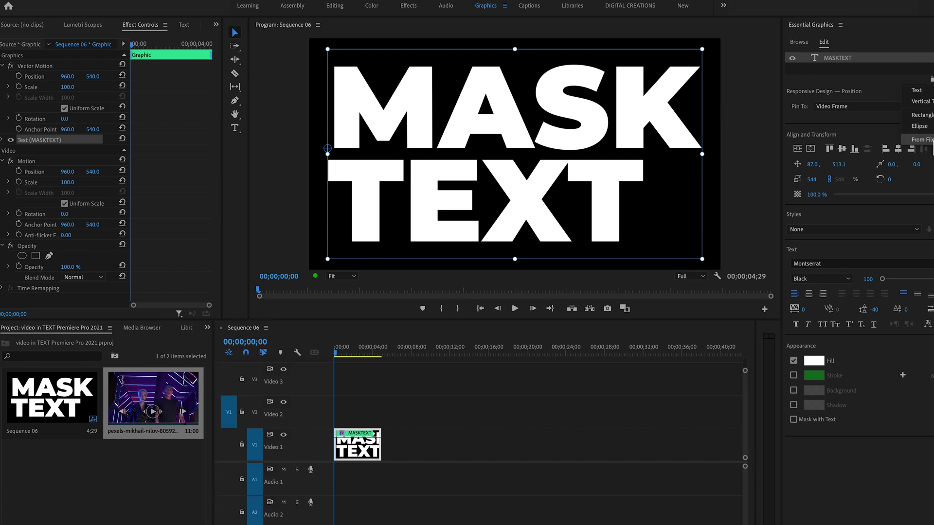
{"action": "left_click", "coordinate": [925, 140]}
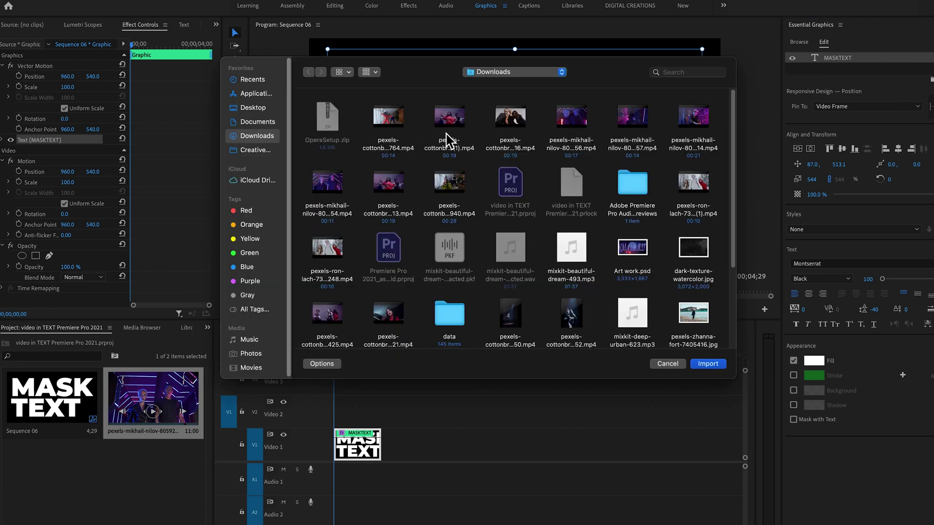
{"action": "left_click", "coordinate": [443, 133]}
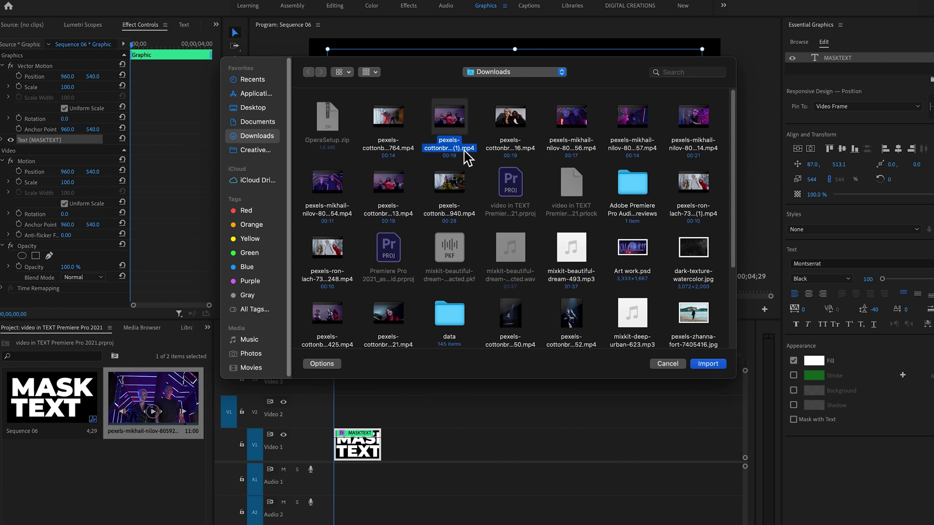
{"action": "left_click", "coordinate": [707, 365]}
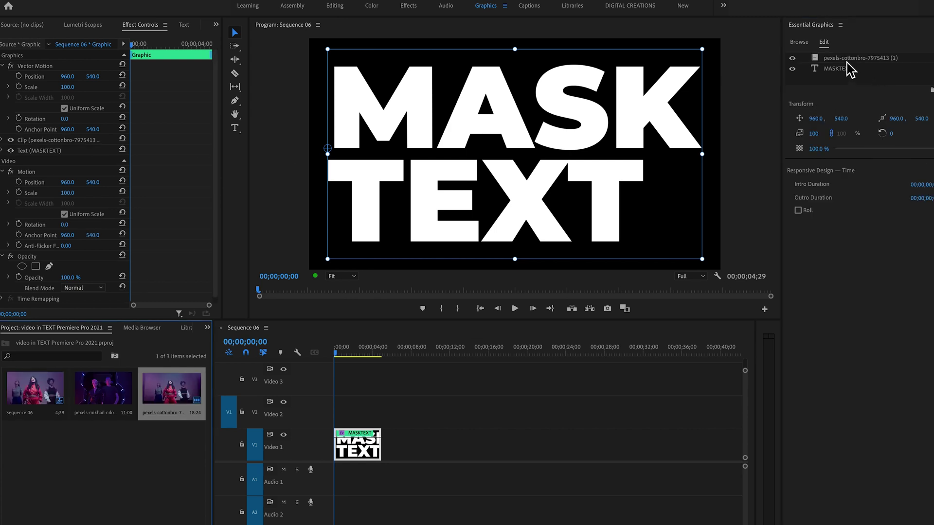
Reorder the MASKTEXT layer above the footage layer and enable Mask with Text on it
{"action": "left_click", "coordinate": [844, 71]}
{"action": "mouse_move", "coordinate": [844, 72]}
{"action": "left_mouse_down"}
{"action": "mouse_move", "coordinate": [843, 83]}
{"action": "mouse_move", "coordinate": [840, 68]}
{"action": "left_mouse_up"}
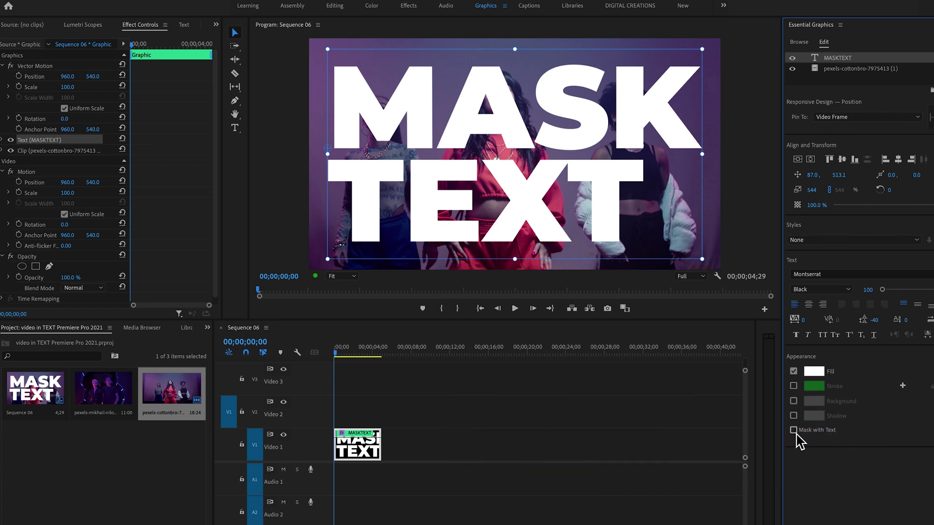
{"action": "left_click", "coordinate": [794, 431]}
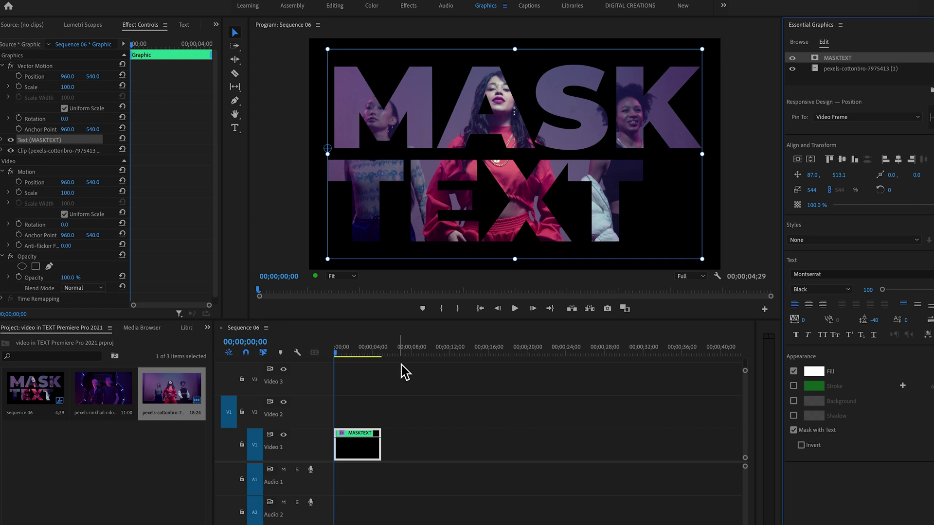
Play back the masked title briefly and return the playhead to the start of the sequence
{"action": "key", "text": "space"}
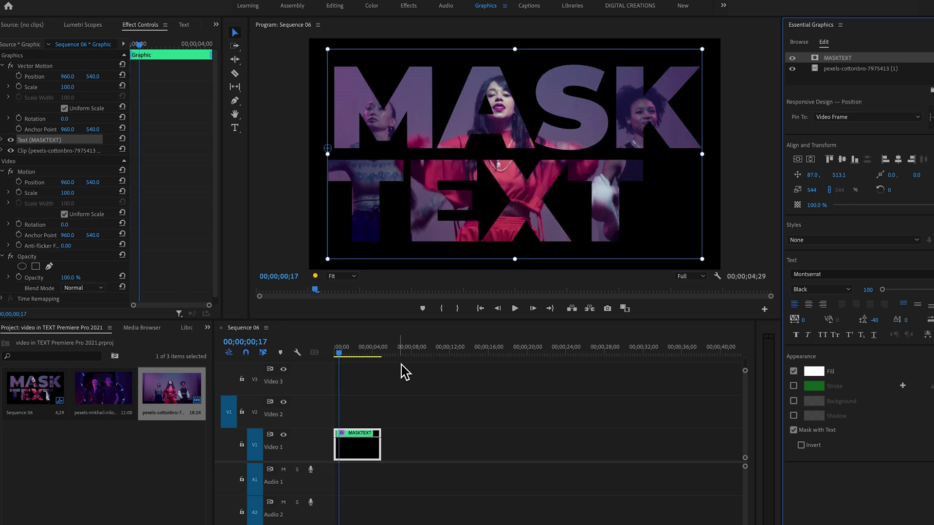
{"action": "key", "text": "space"}
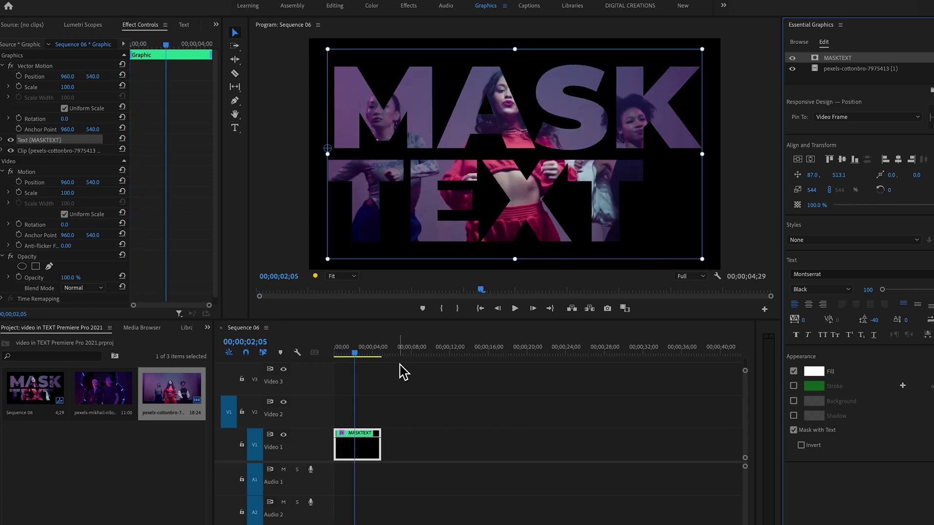
{"action": "left_click_drag", "start_coordinate": [352, 352], "coordinate": [323, 349]}
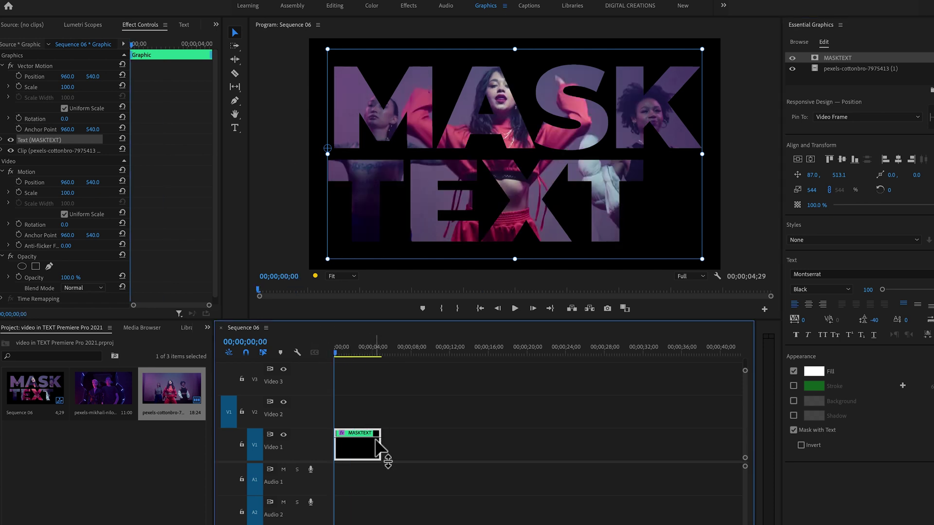
Start scale animation on the pexels-cottonbro footage layer at the sequence start and set its scale there to 383%
{"action": "key", "text": "equal"}
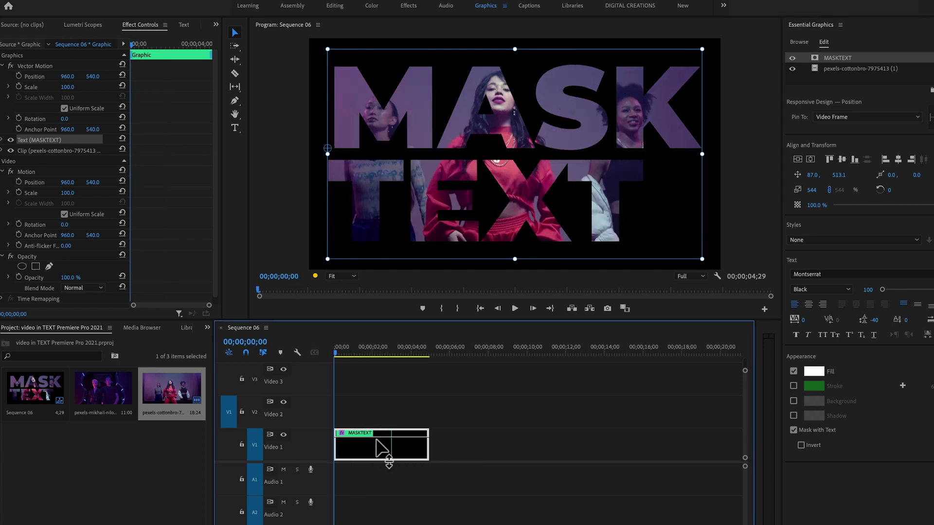
{"action": "left_click_drag", "start_coordinate": [429, 445], "coordinate": [524, 445]}
{"action": "left_click", "coordinate": [834, 72]}
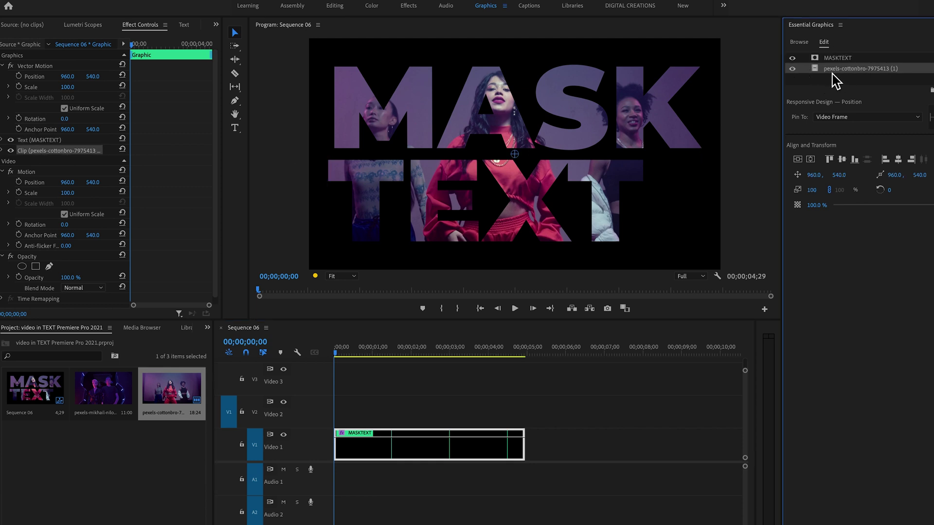
{"action": "left_click", "coordinate": [798, 191]}
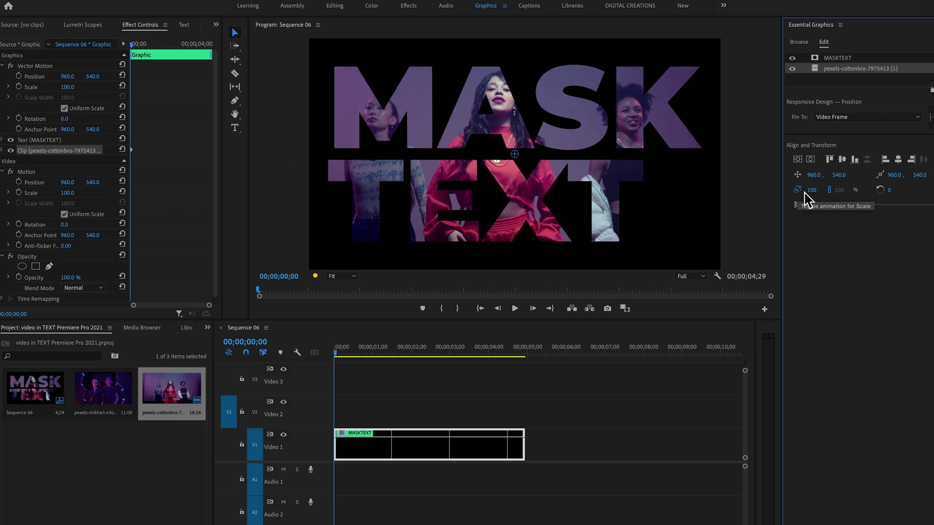
{"action": "left_click_drag", "start_coordinate": [811, 190], "coordinate": [815, 189]}
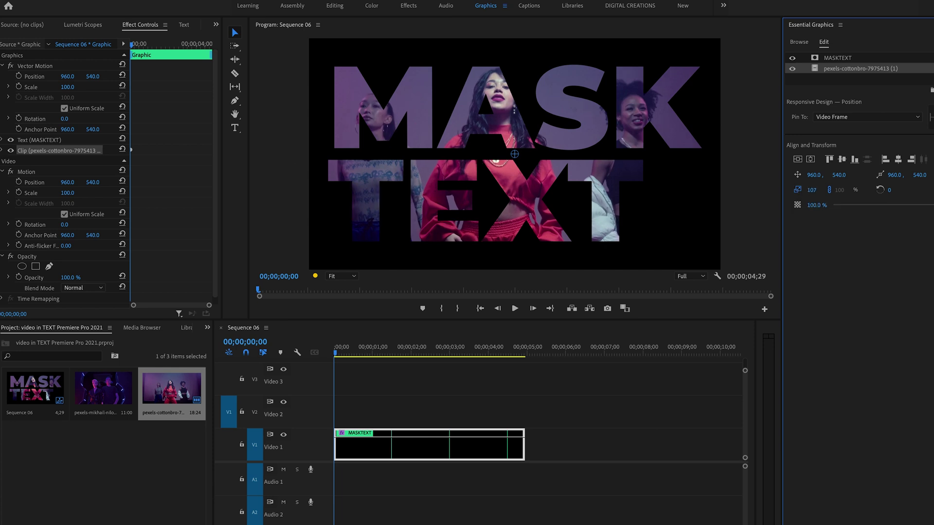
{"action": "left_click_drag", "start_coordinate": [815, 189], "coordinate": [852, 190]}
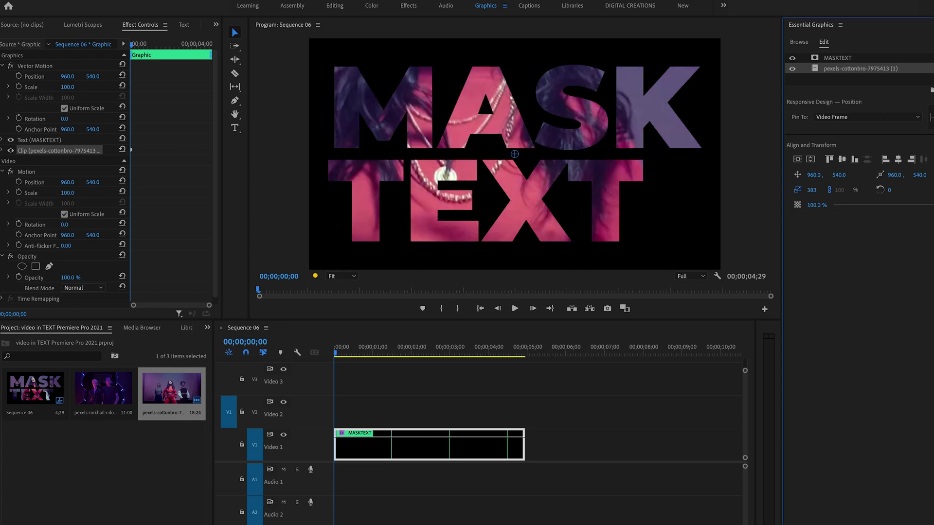
Add a second scale keyframe of 108% for the footage layer at 00;00;00;08
{"action": "left_click", "coordinate": [340, 352]}
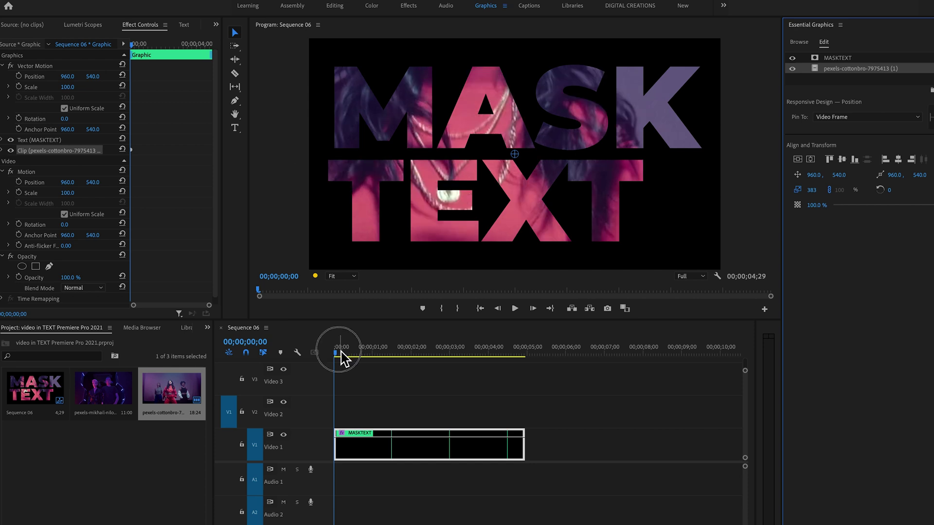
{"action": "left_click_drag", "start_coordinate": [340, 352], "coordinate": [348, 354]}
{"action": "left_click", "coordinate": [817, 203]}
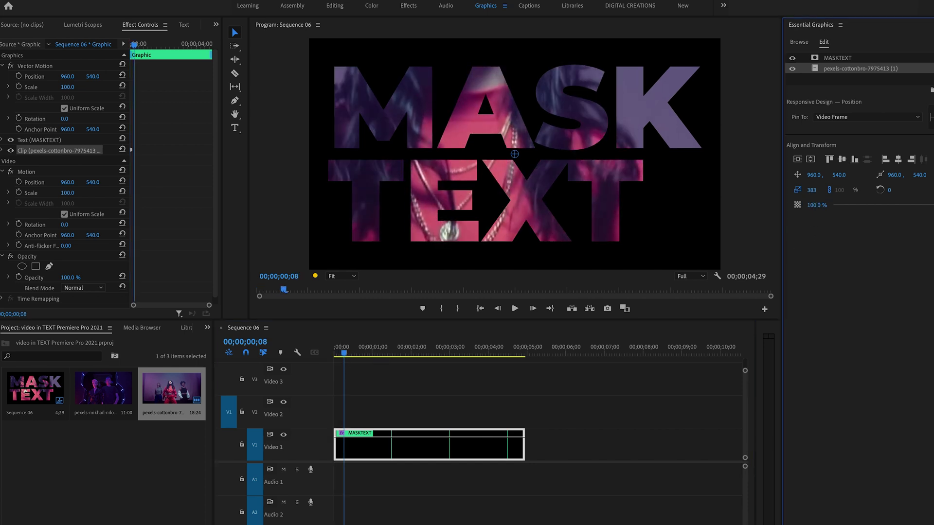
{"action": "left_click_drag", "start_coordinate": [812, 190], "coordinate": [778, 189]}
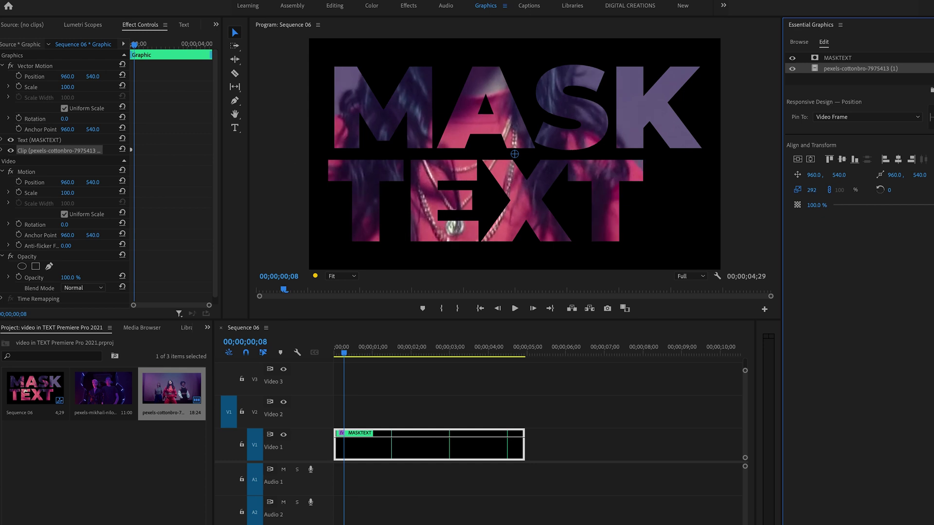
{"action": "left_click_drag", "start_coordinate": [812, 189], "coordinate": [784, 189]}
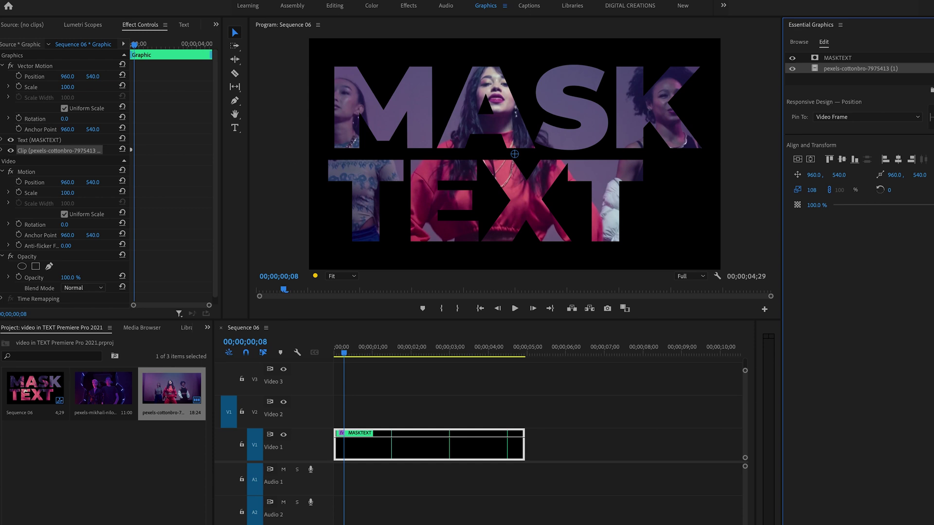
Render the sequence preview and view the animated masked title full screen from the start
{"action": "left_click_drag", "start_coordinate": [344, 351], "coordinate": [326, 358]}
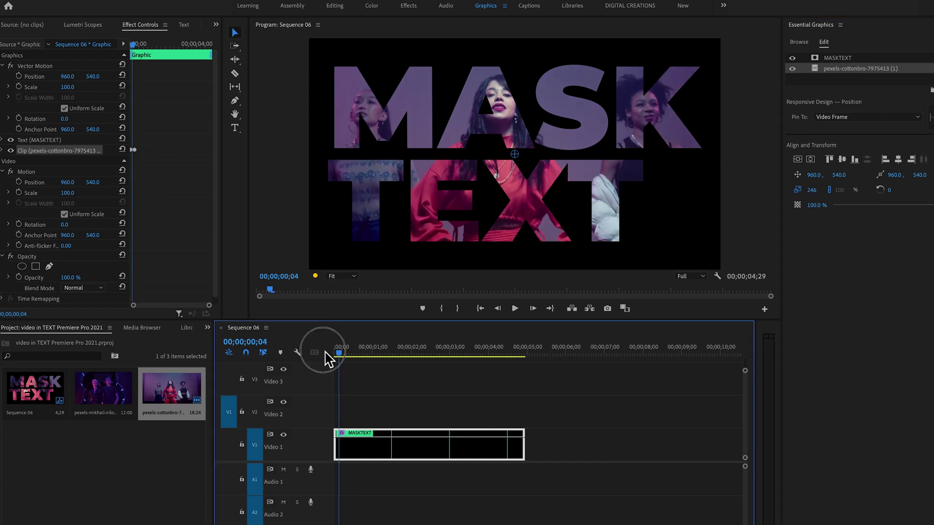
{"action": "key", "text": "Return"}
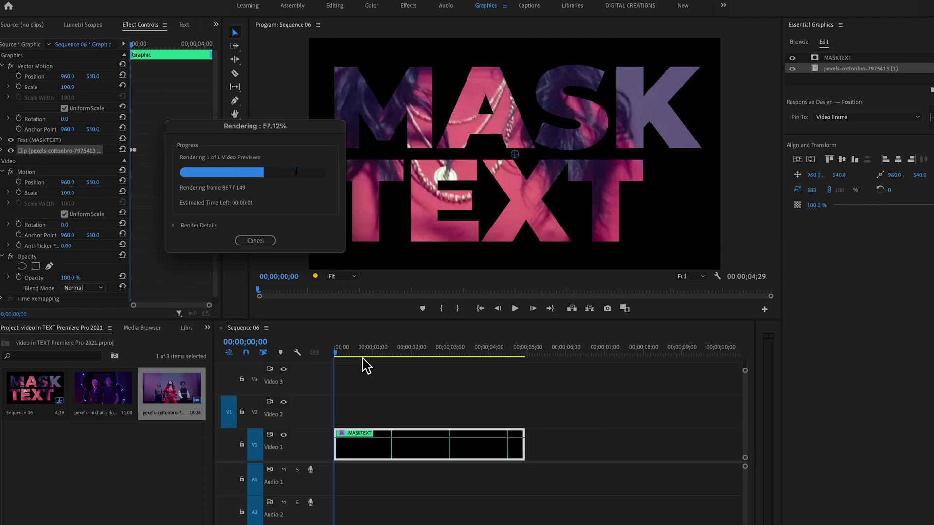
{"action": "left_click", "coordinate": [400, 346]}
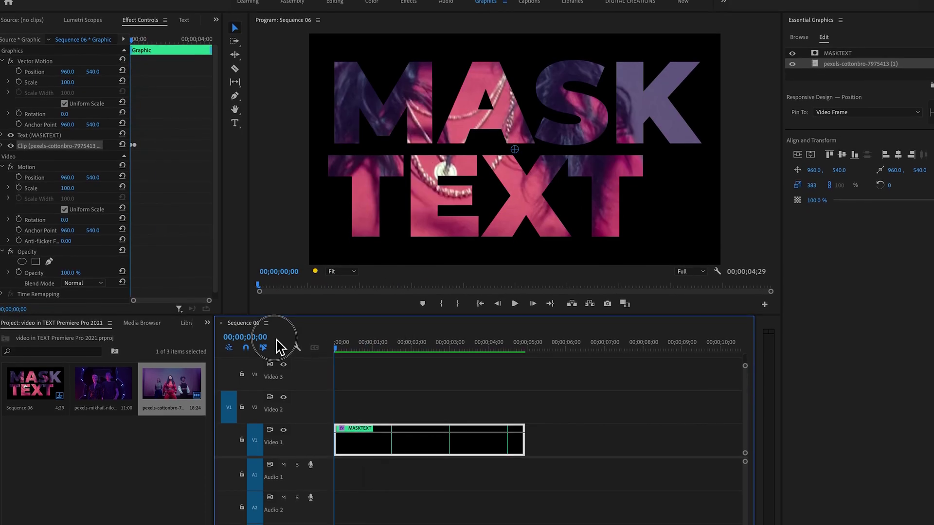
{"action": "key", "text": "ctrl+grave"}
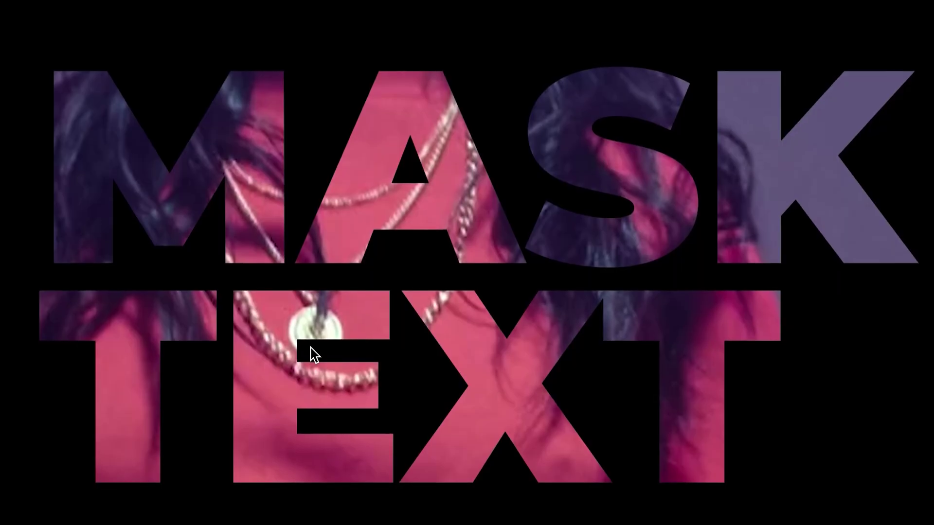
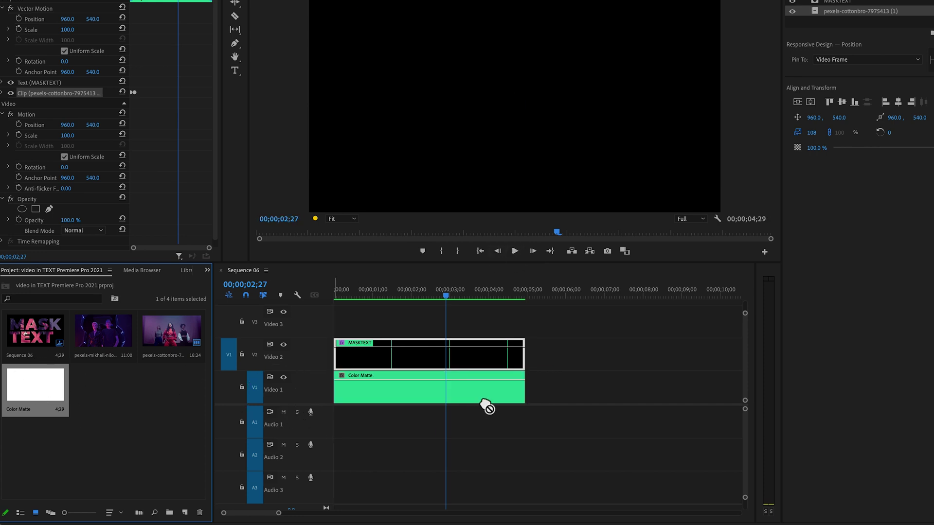
Place the white Color Matte on Video 1 beneath the MASKTEXT clip and apply the 4-Color Gradient effect to it
{"action": "left_click", "coordinate": [480, 402]}
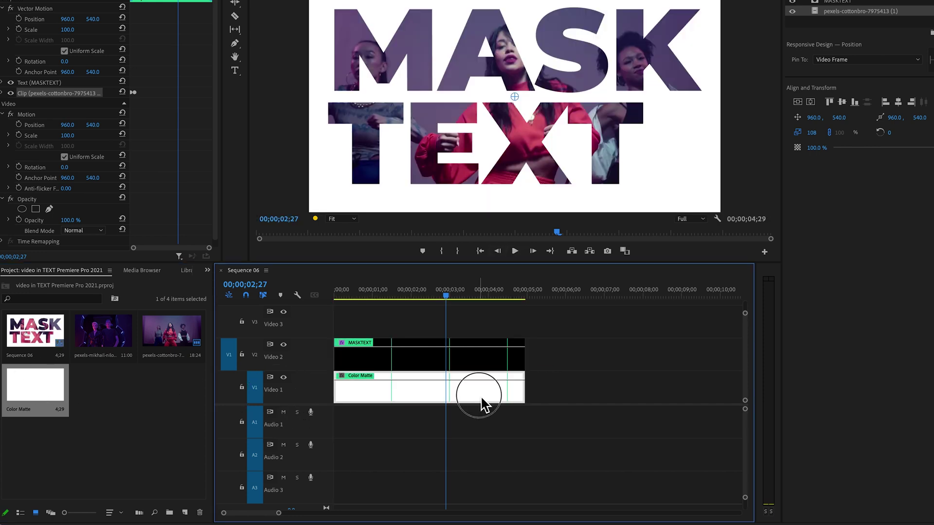
{"action": "left_click", "coordinate": [209, 271]}
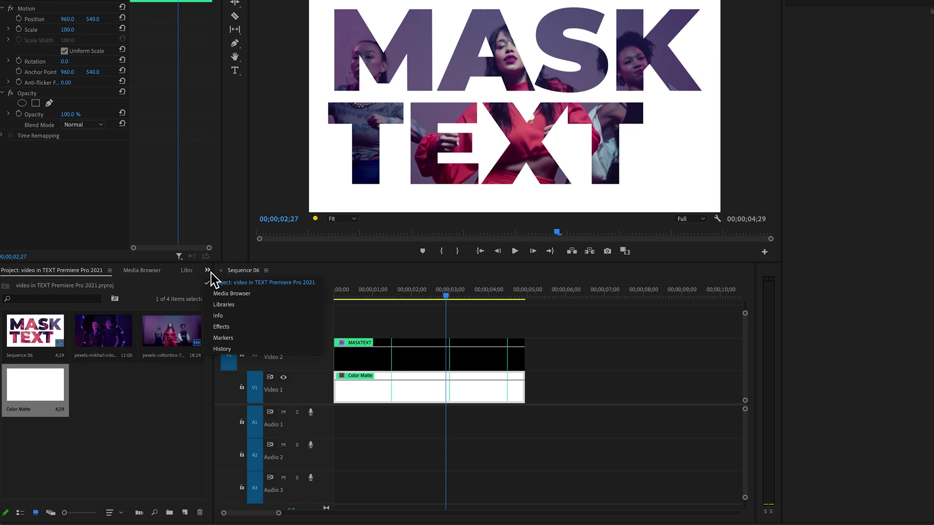
{"action": "left_click", "coordinate": [236, 328]}
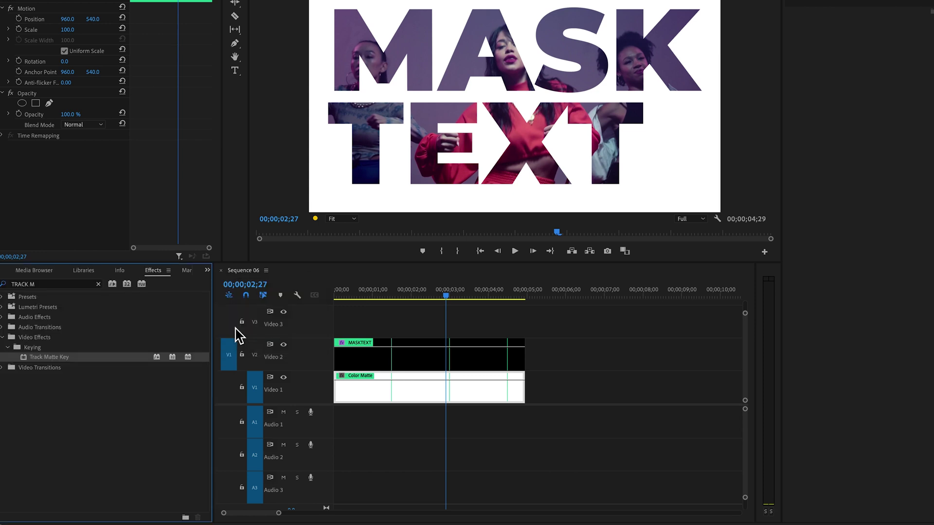
{"action": "left_click", "coordinate": [98, 284]}
{"action": "left_click", "coordinate": [73, 285]}
{"action": "type", "text": "GR"}
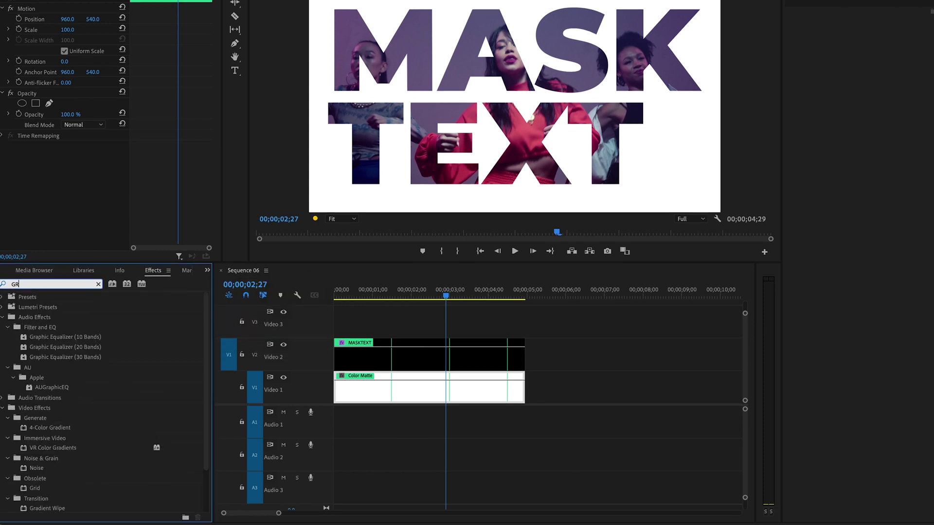
{"action": "type", "text": "ADIENT"}
{"action": "left_click_drag", "start_coordinate": [58, 373], "coordinate": [354, 416]}
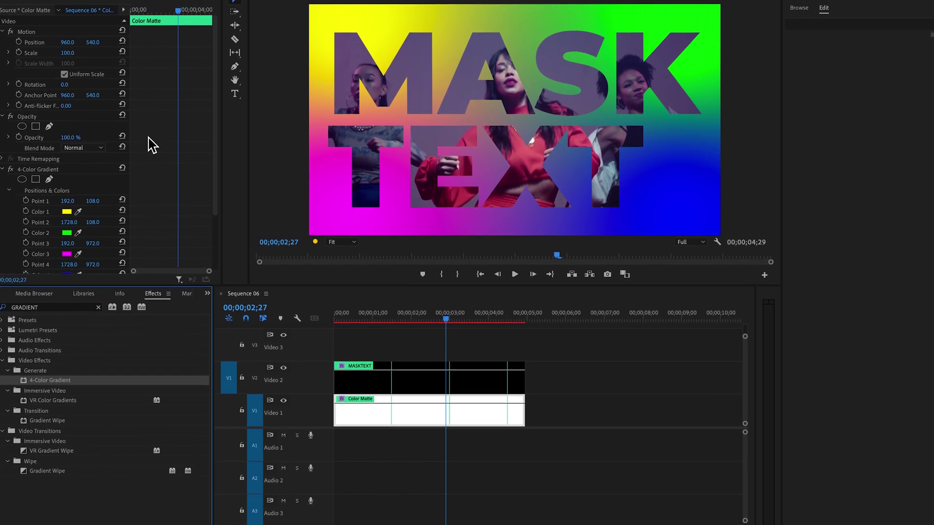
Sample gradient Color 1 from the red clothing and Color 2 from the purple backdrop in the footage
{"action": "left_click", "coordinate": [77, 213]}
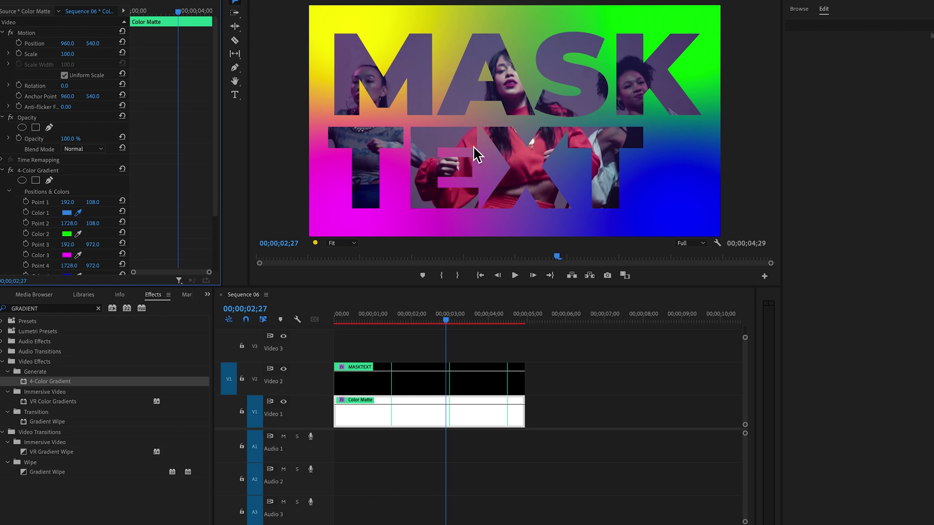
{"action": "left_click", "coordinate": [477, 146]}
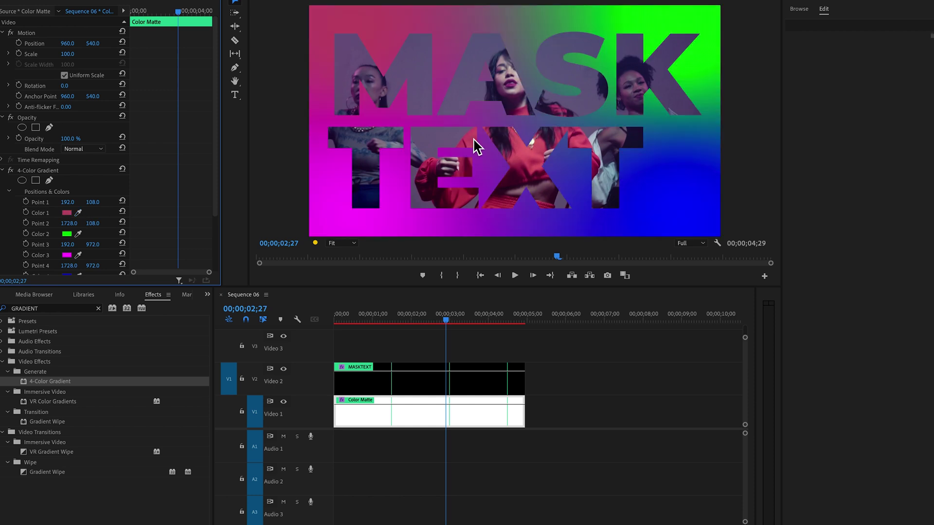
{"action": "left_click", "coordinate": [67, 234]}
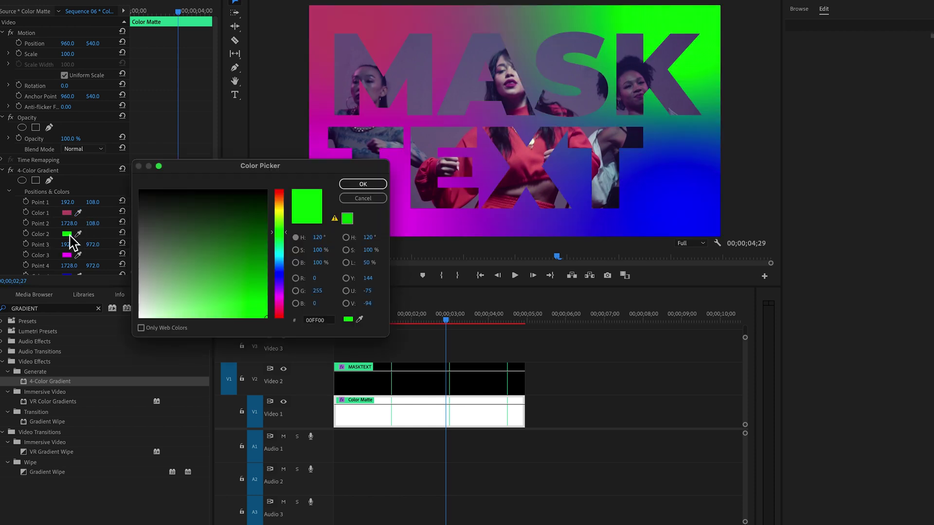
{"action": "left_click", "coordinate": [363, 198]}
{"action": "left_click", "coordinate": [79, 234]}
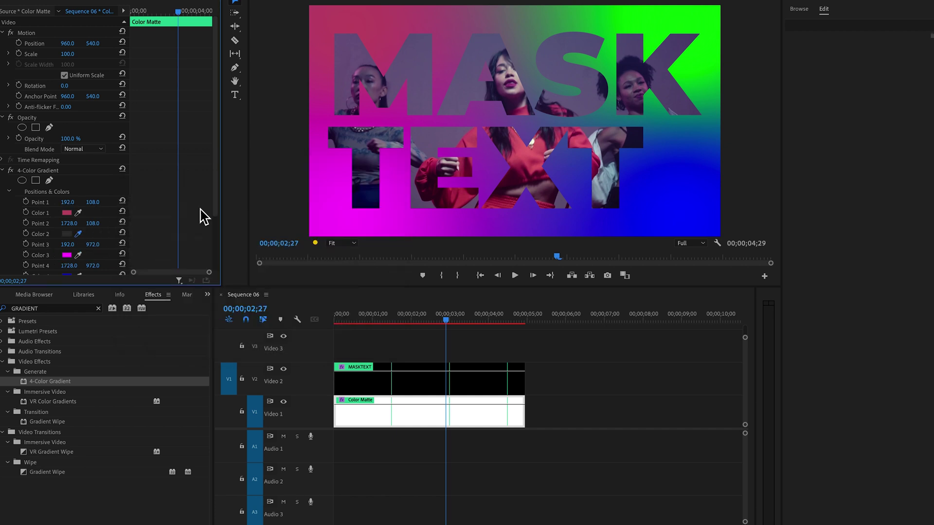
{"action": "left_click", "coordinate": [556, 58]}
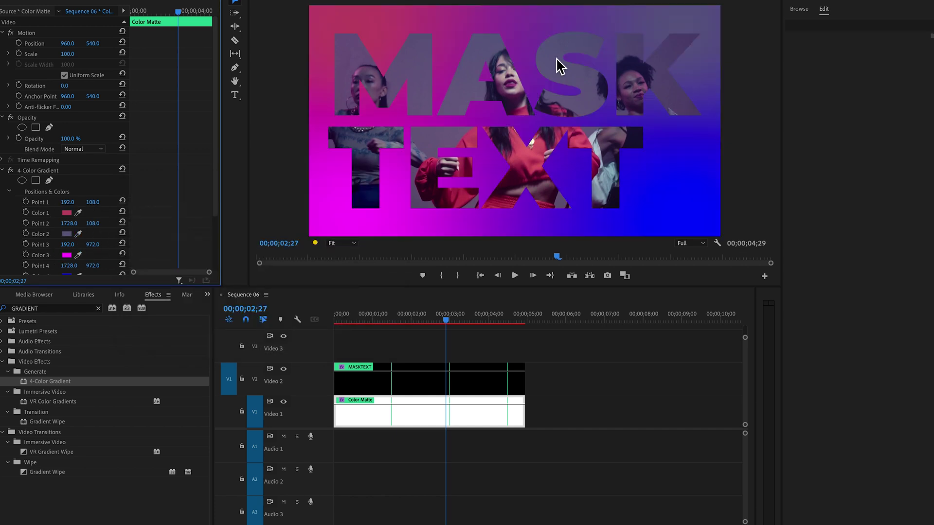
Deepen gradient Color 2 to a saturated dark blue and set Color 1 to bright red FB0041
{"action": "left_click", "coordinate": [72, 235]}
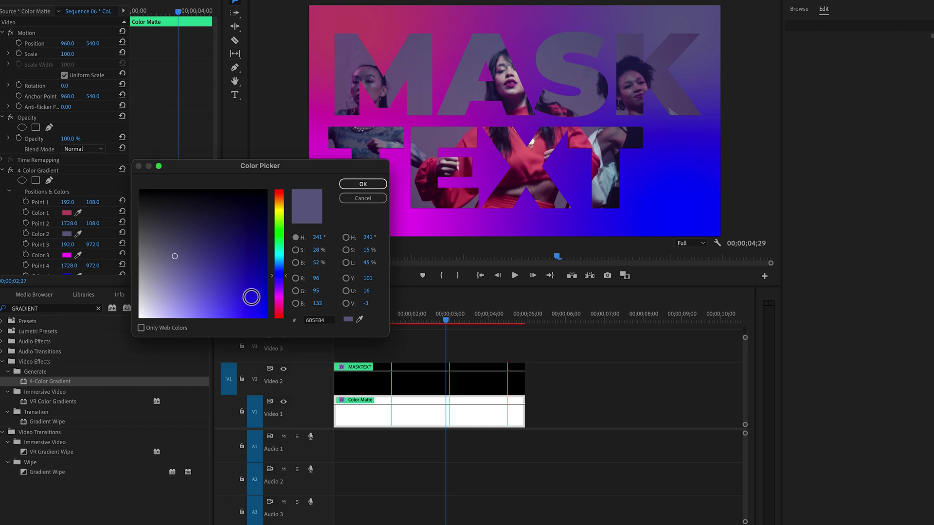
{"action": "left_click", "coordinate": [248, 284]}
{"action": "left_click", "coordinate": [362, 184]}
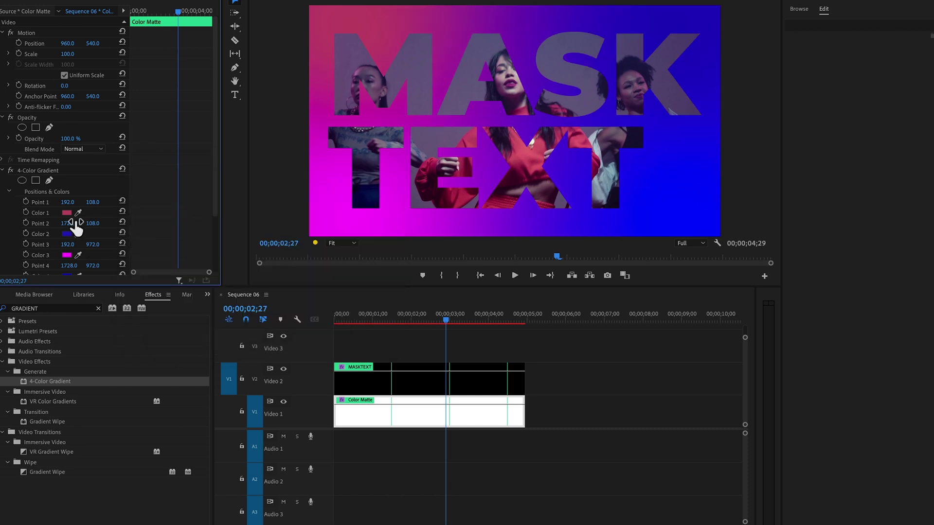
{"action": "left_click", "coordinate": [68, 213]}
{"action": "left_click_drag", "start_coordinate": [251, 299], "coordinate": [271, 316]}
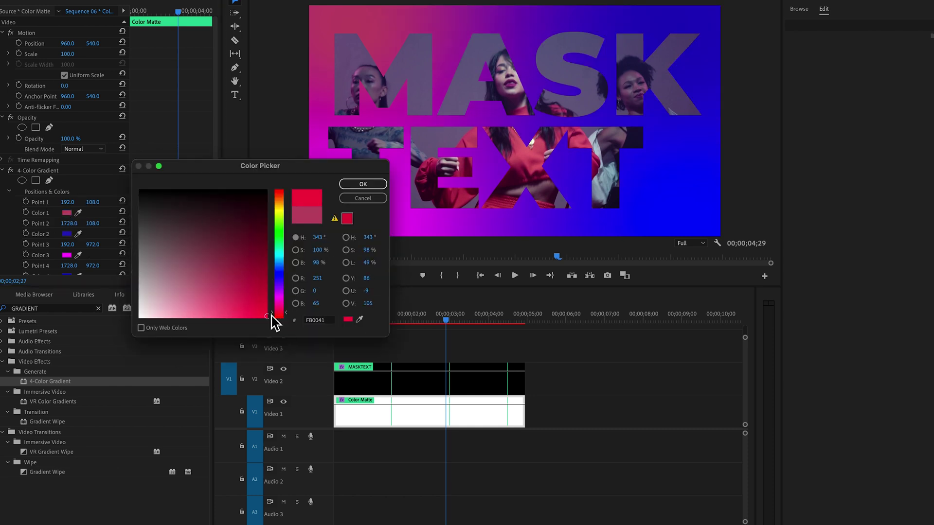
{"action": "left_click", "coordinate": [363, 184]}
Sample gradient Color 3 from the dark blue trousers inside the first letter of TEXT
{"action": "left_click", "coordinate": [79, 255]}
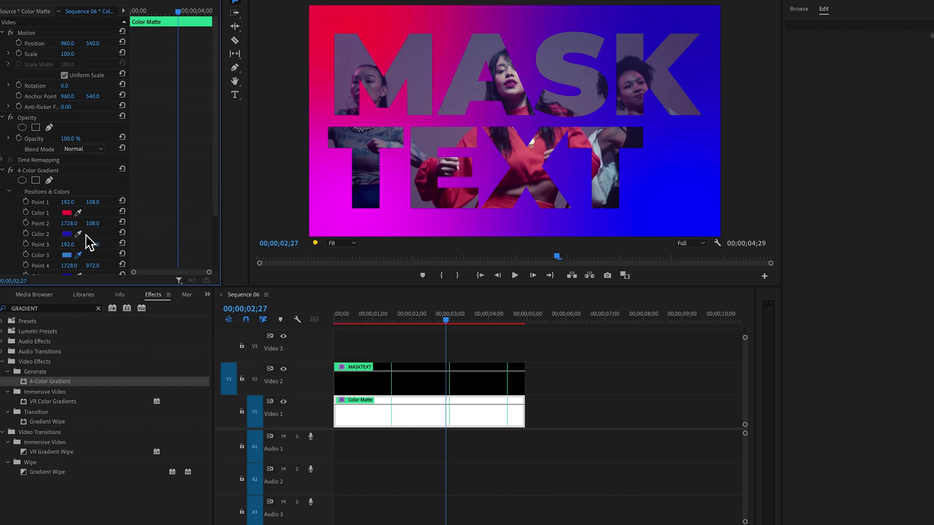
{"action": "left_click", "coordinate": [376, 200]}
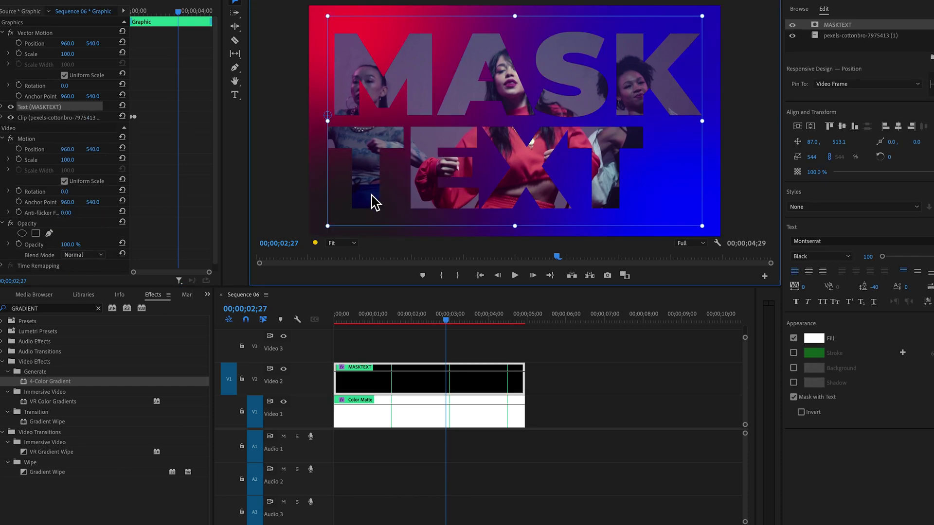
{"action": "left_click", "coordinate": [354, 423]}
{"action": "left_click", "coordinate": [81, 257]}
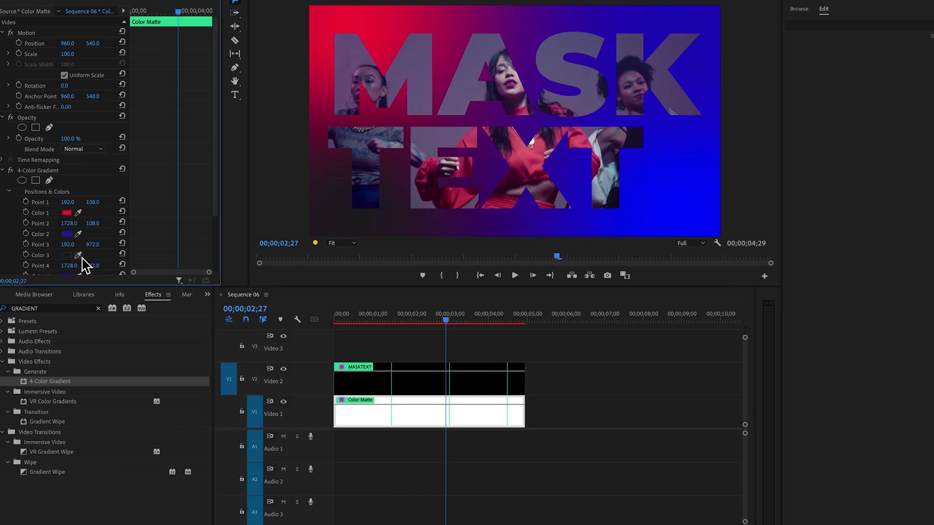
{"action": "left_click", "coordinate": [371, 202]}
Sample gradient Color 4 from the red clothing in the footage and change it to a more saturated red
{"action": "scroll", "coordinate": [219, 200], "scroll_direction": "down", "scroll_amount": 3}
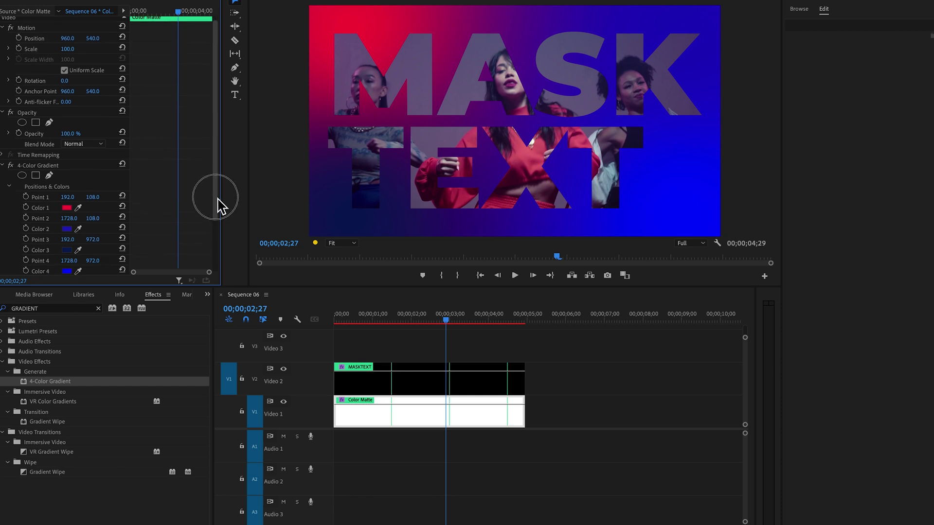
{"action": "left_click", "coordinate": [535, 163]}
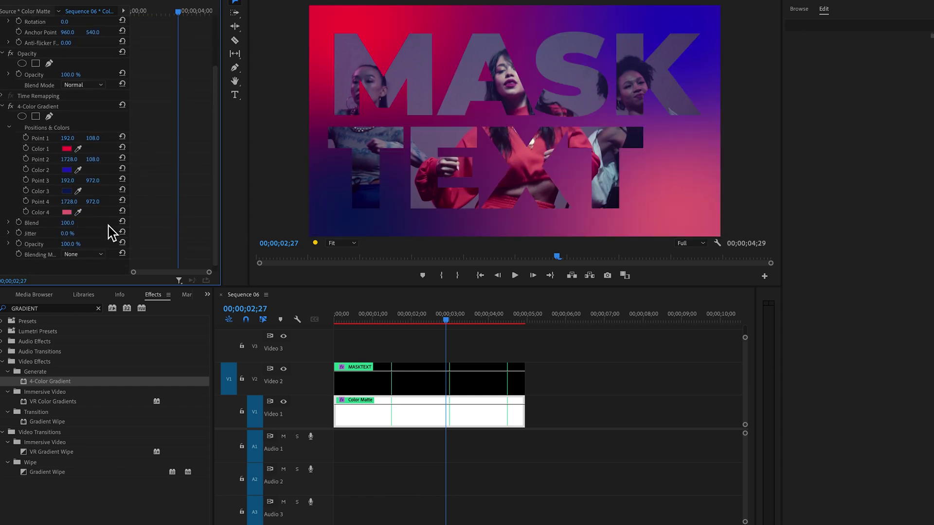
{"action": "left_click", "coordinate": [68, 212]}
{"action": "left_click", "coordinate": [266, 300]}
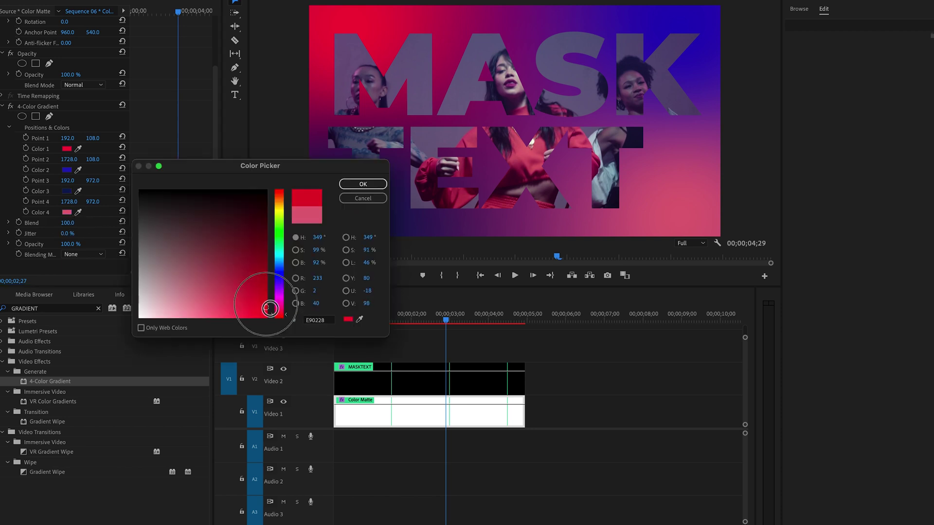
{"action": "left_click", "coordinate": [363, 185]}
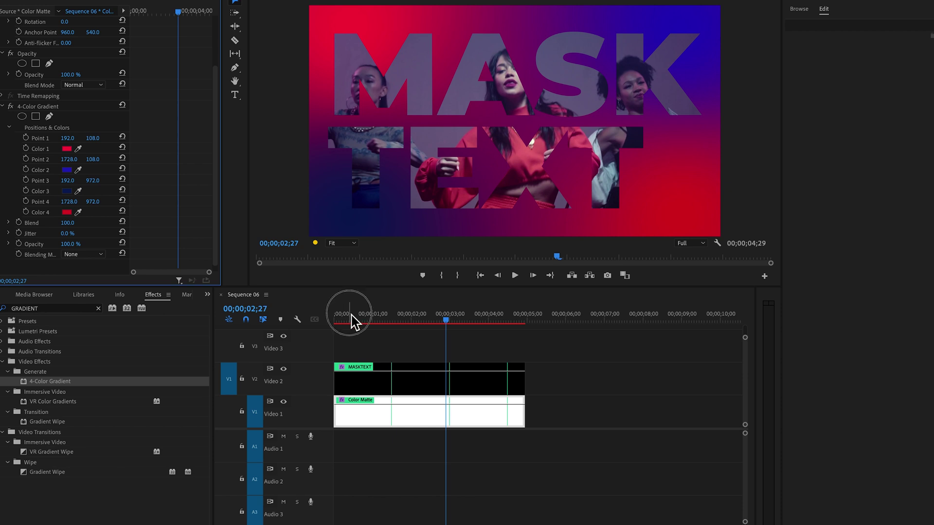
Play back the masked title over the gradient background from the start of the sequence
{"action": "left_click_drag", "start_coordinate": [354, 322], "coordinate": [331, 319]}
{"action": "key", "text": "space"}
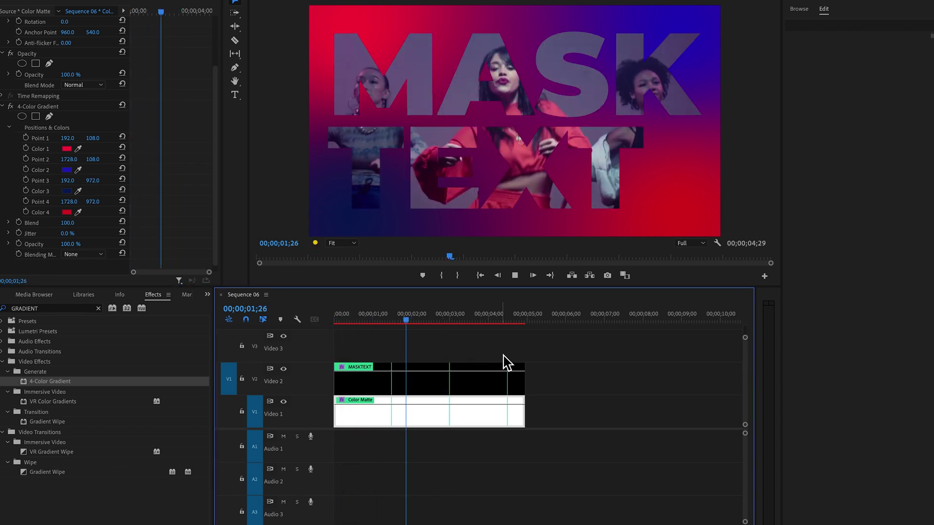
Save the project and duplicate the MASKTEXT clip from Video 2 onto Video 3 directly above the original
{"action": "left_click", "coordinate": [441, 389]}
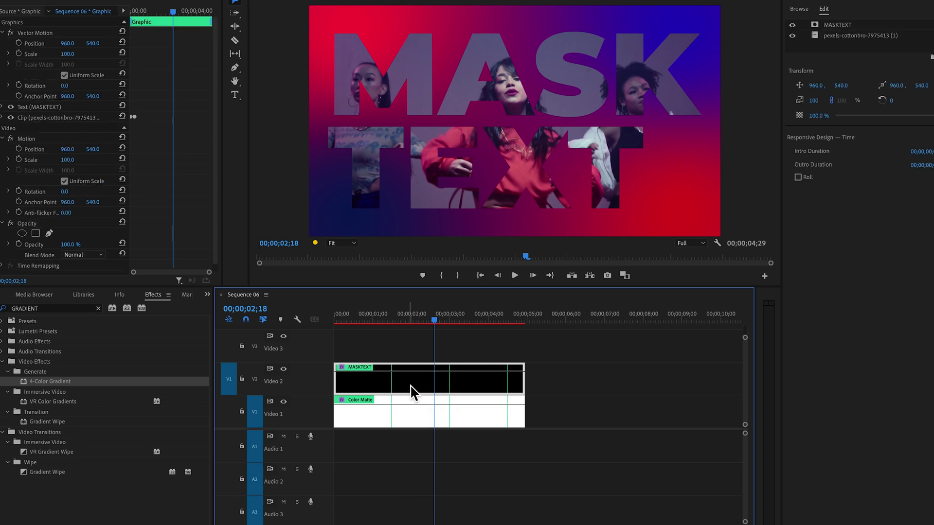
{"action": "key", "text": "ctrl+s"}
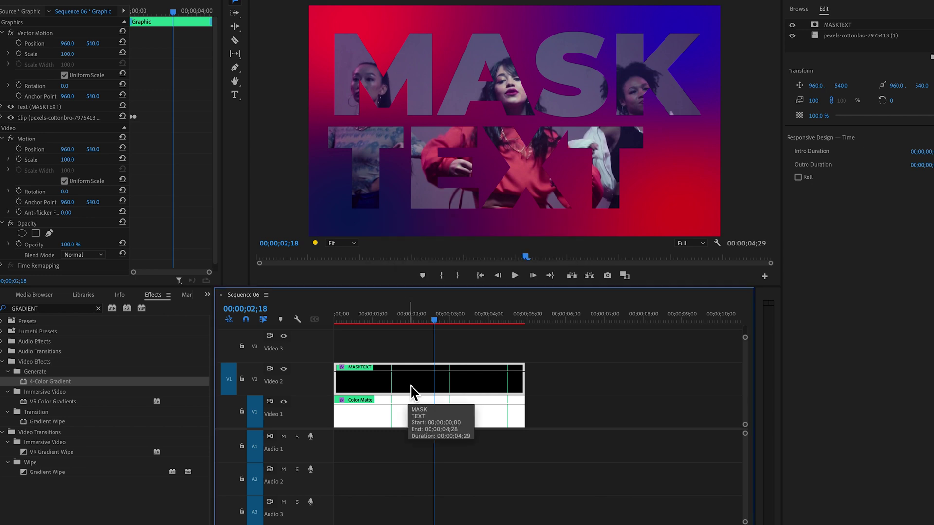
{"action": "left_click_drag", "start_coordinate": [411, 392], "coordinate": [413, 362]}
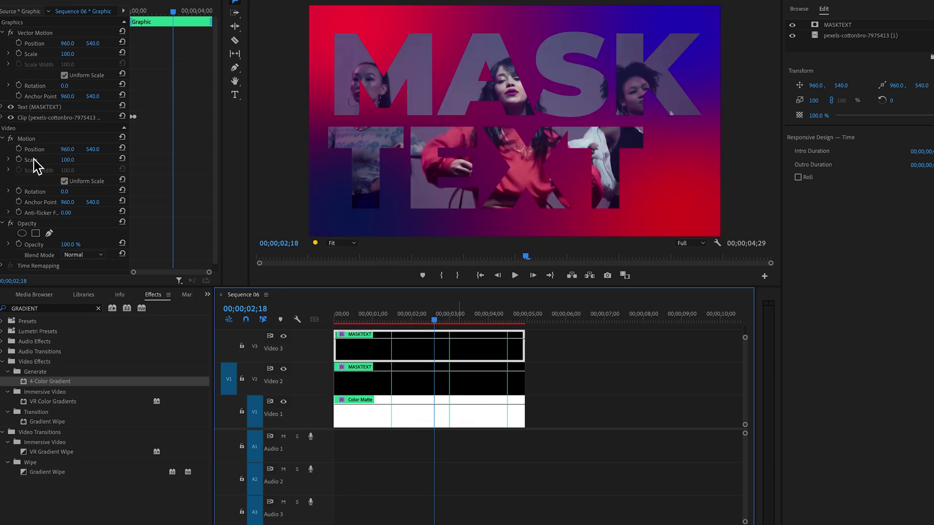
Set the opacity blend mode of the duplicated MASKTEXT clip on Video 3 to Overlay
{"action": "scroll", "coordinate": [219, 174], "scroll_direction": "down", "scroll_amount": 1}
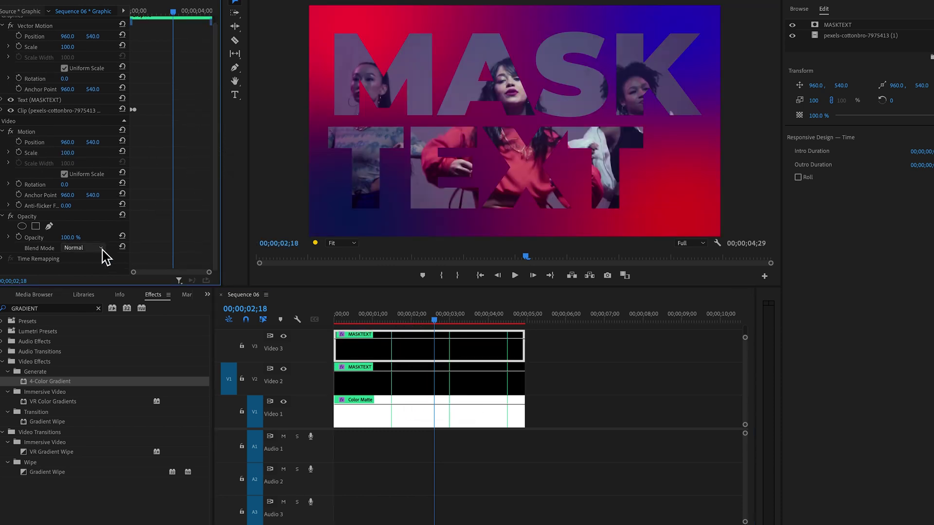
{"action": "left_click", "coordinate": [101, 248]}
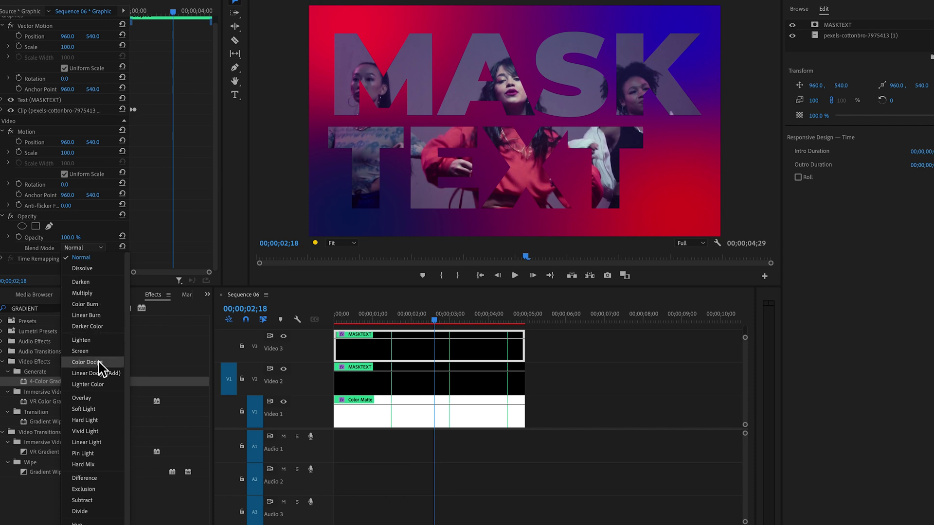
{"action": "left_click", "coordinate": [90, 398]}
Return to the start of the sequence, then render its previews and watch the layered title
{"action": "key", "text": "Up"}
{"action": "key", "text": "Up"}
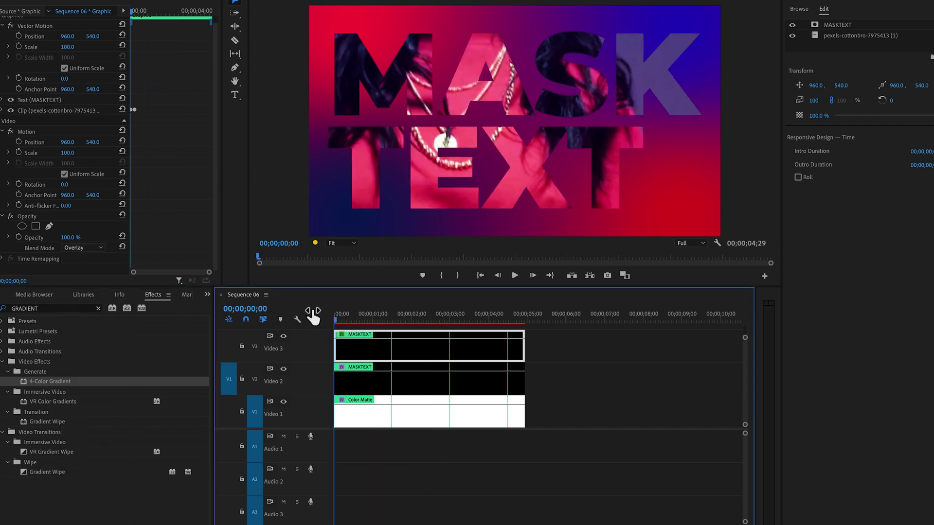
{"action": "key", "text": "Return"}
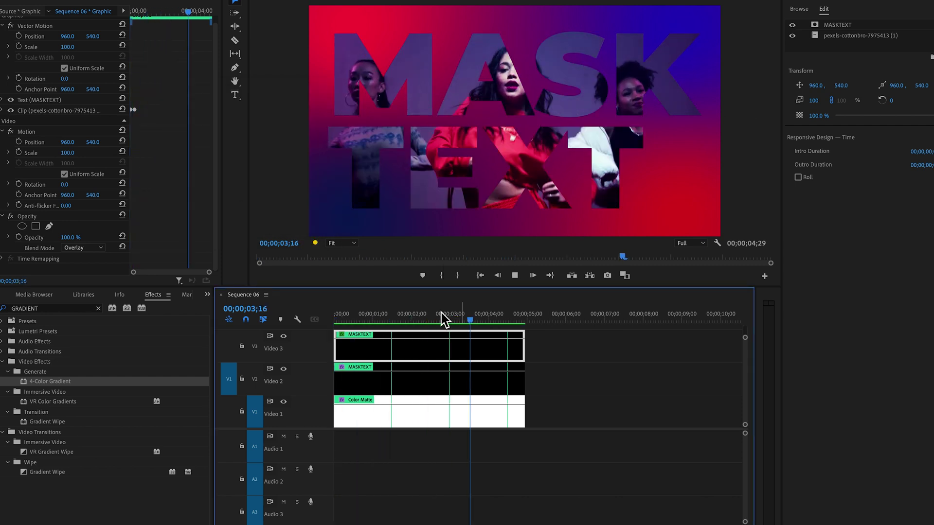
{"action": "key", "text": "space"}
{"action": "key", "text": "space"}
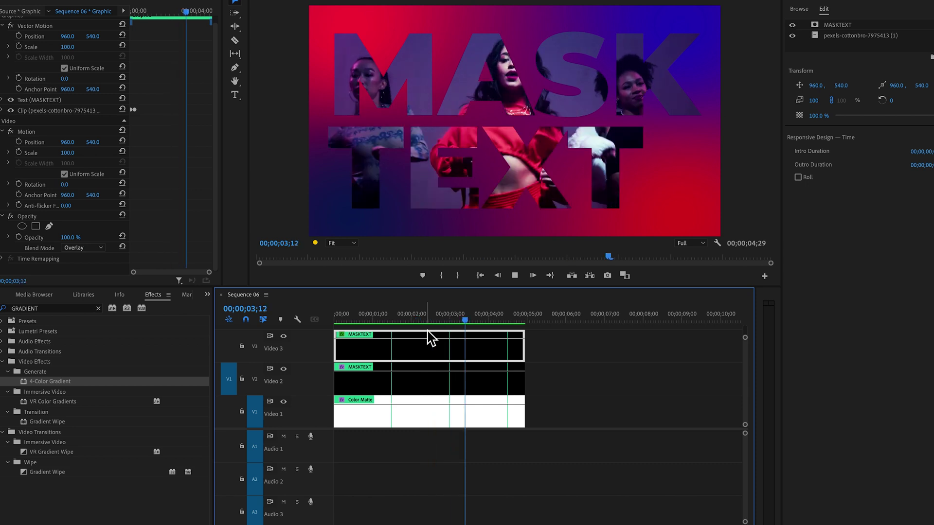
Replay the rendered title with its Overlay copy from the start of the sequence
{"action": "left_click", "coordinate": [335, 314]}
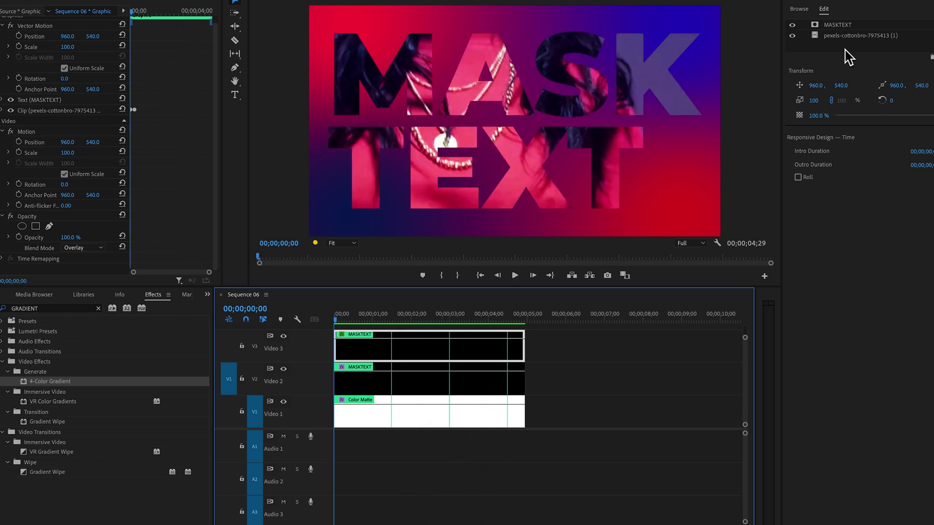
{"action": "key", "text": "space"}
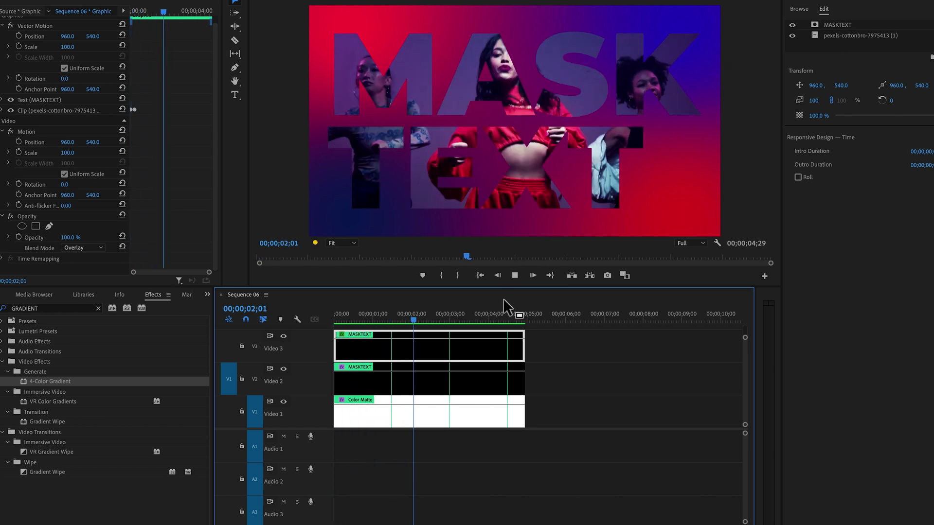
{"action": "key", "text": "space"}
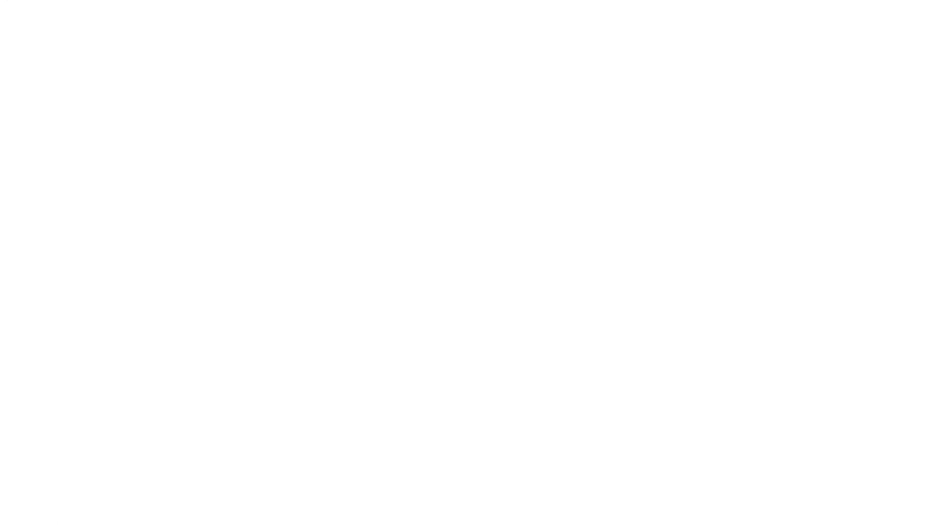